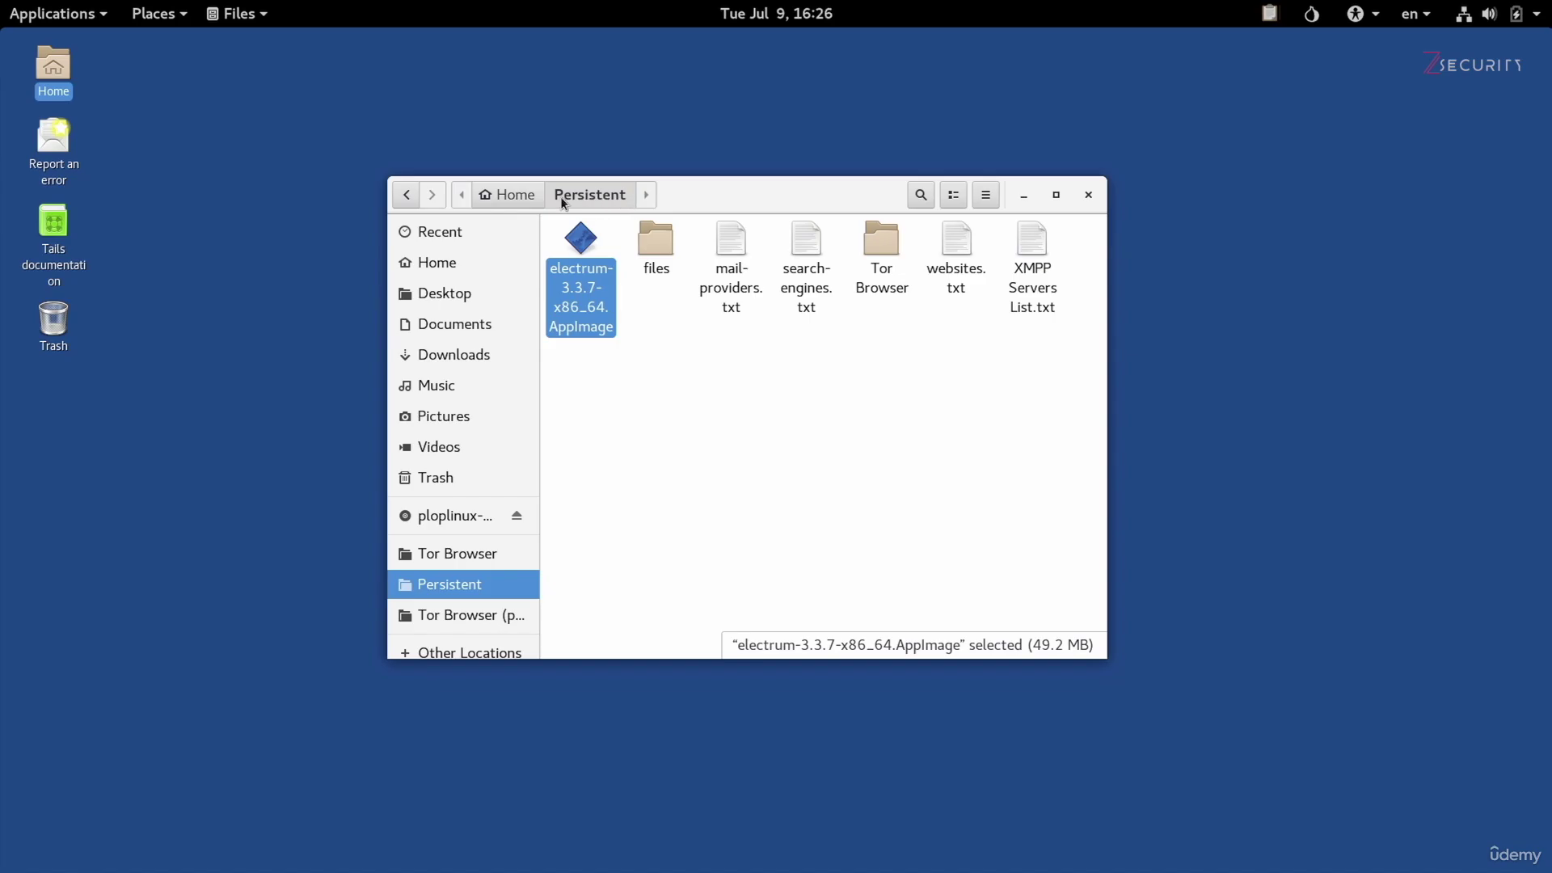
# Step: Launch the electrum-3.3.7 AppImage and name the new wallet file John_Wick_Wallet
pyautogui.doubleClick(582, 242)
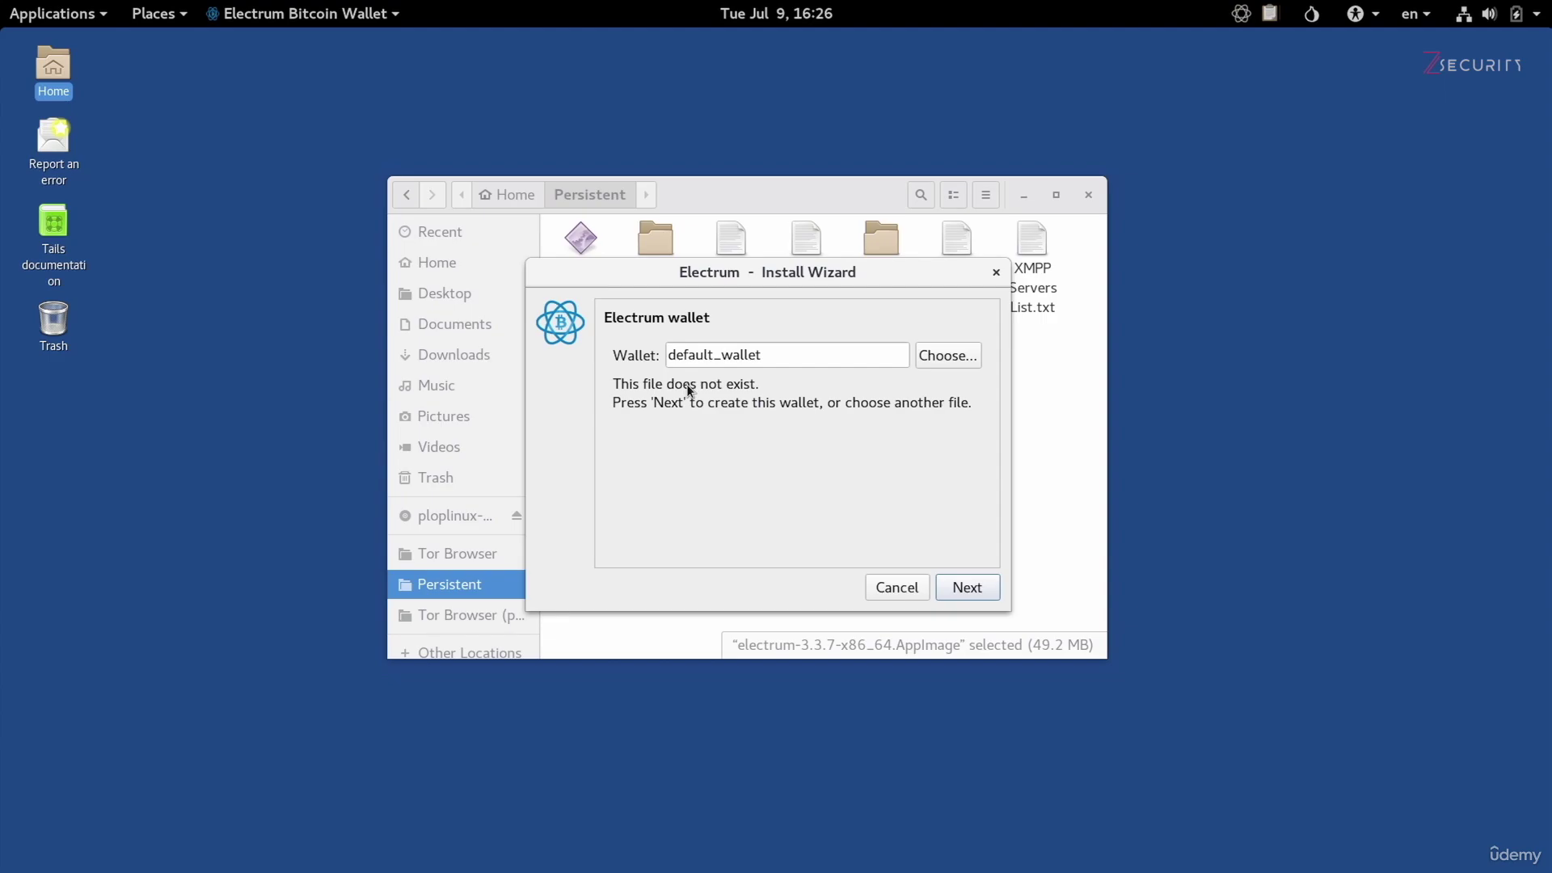
pyautogui.moveTo(772, 355); pyautogui.dragTo(662, 349)
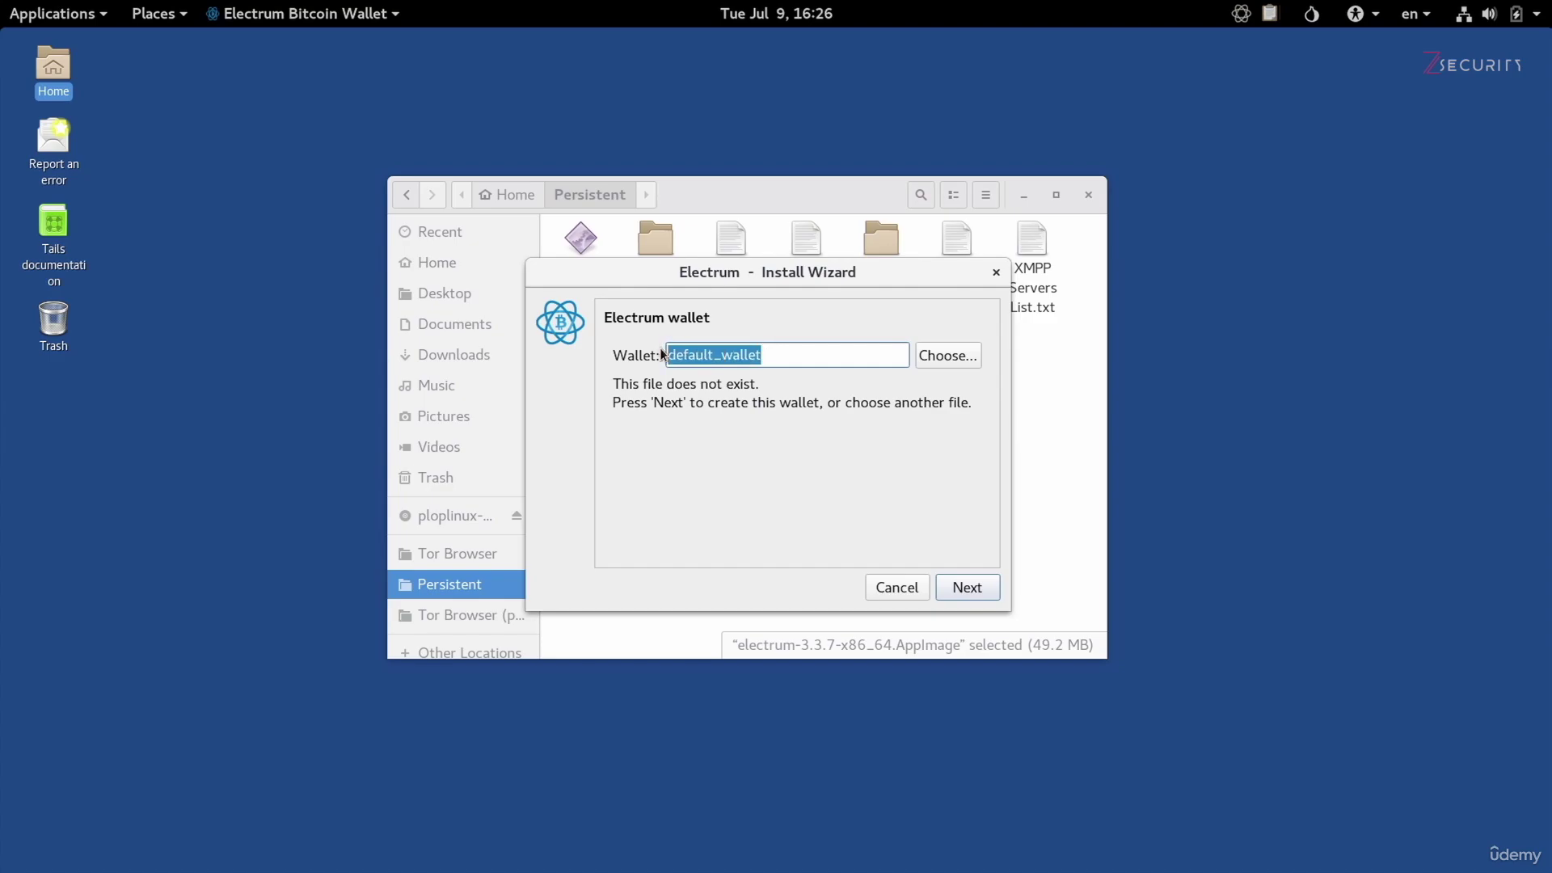
pyautogui.press('BackSpace')
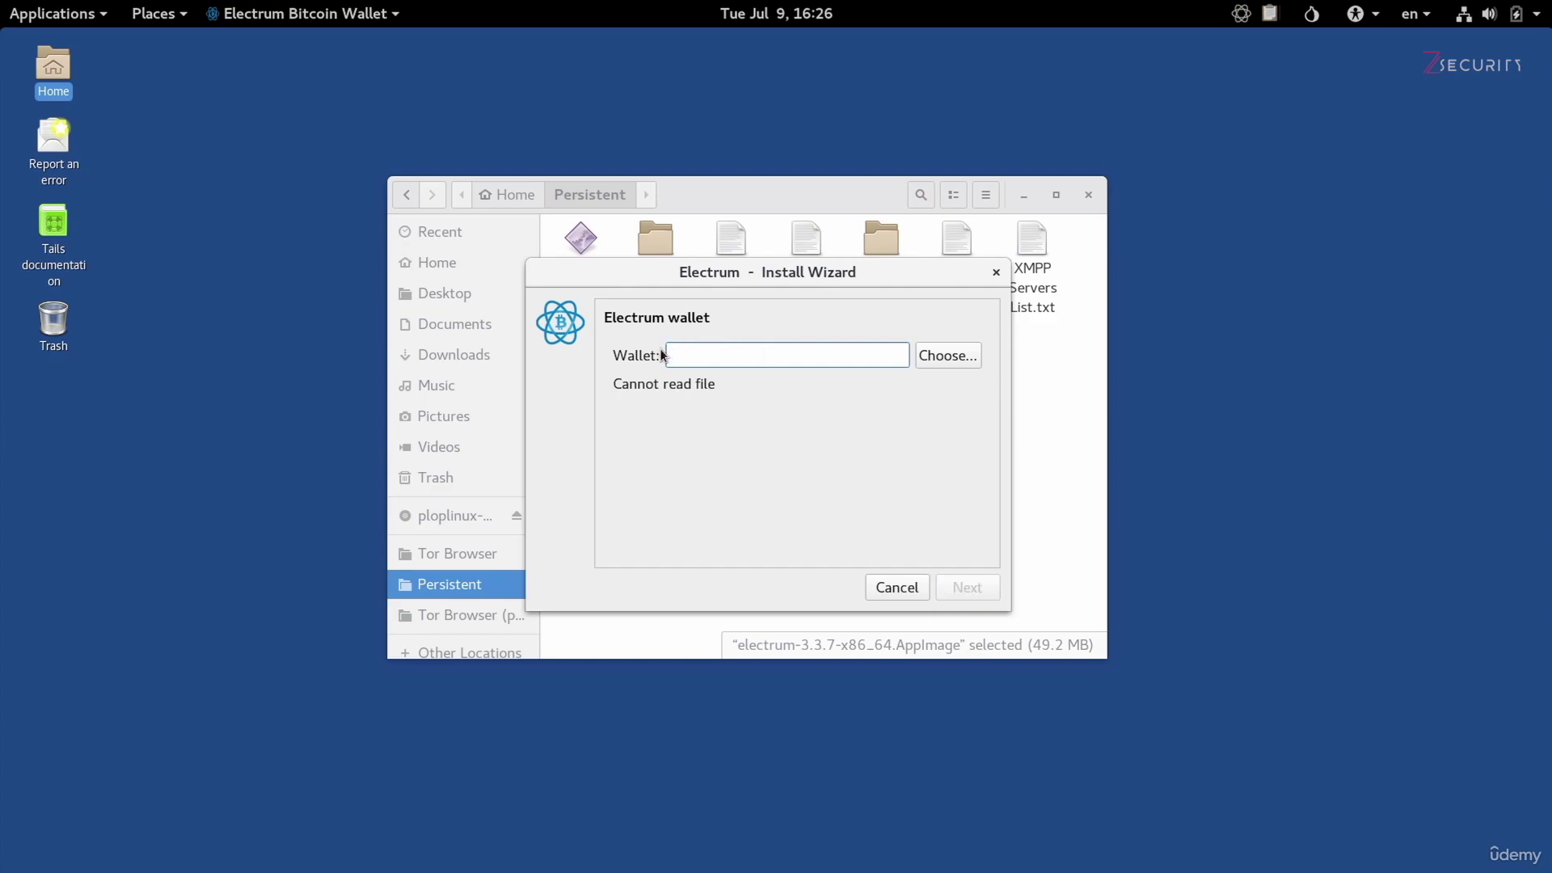
pyautogui.write('John_Wick_Wallet')
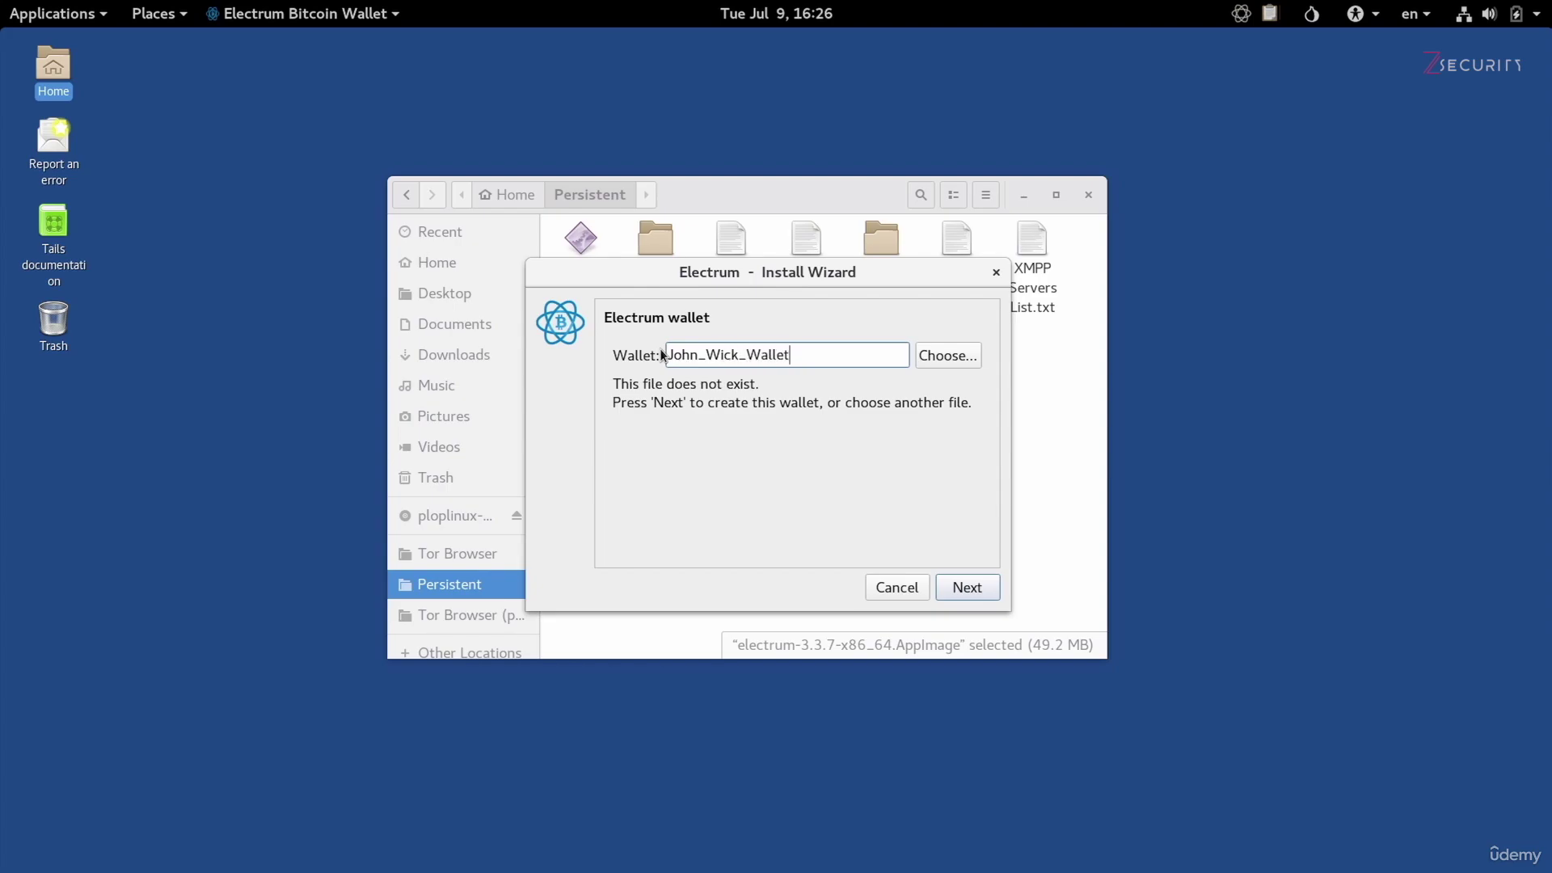
pyautogui.click(964, 588)
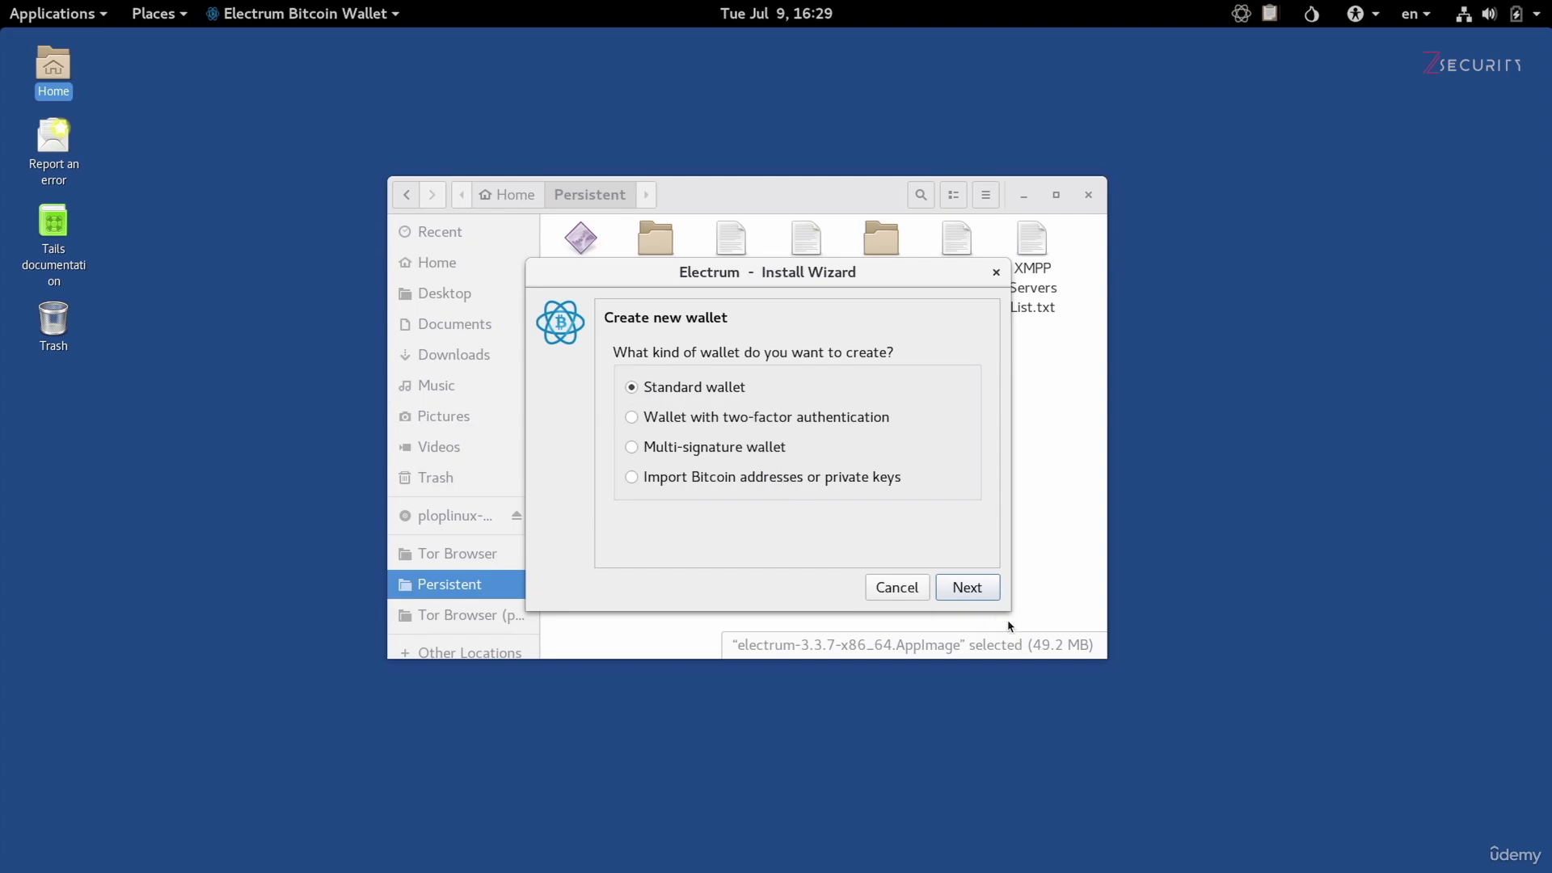
# Step: Set up a standard wallet with a newly created seed of the Segwit type
pyautogui.click(977, 592)
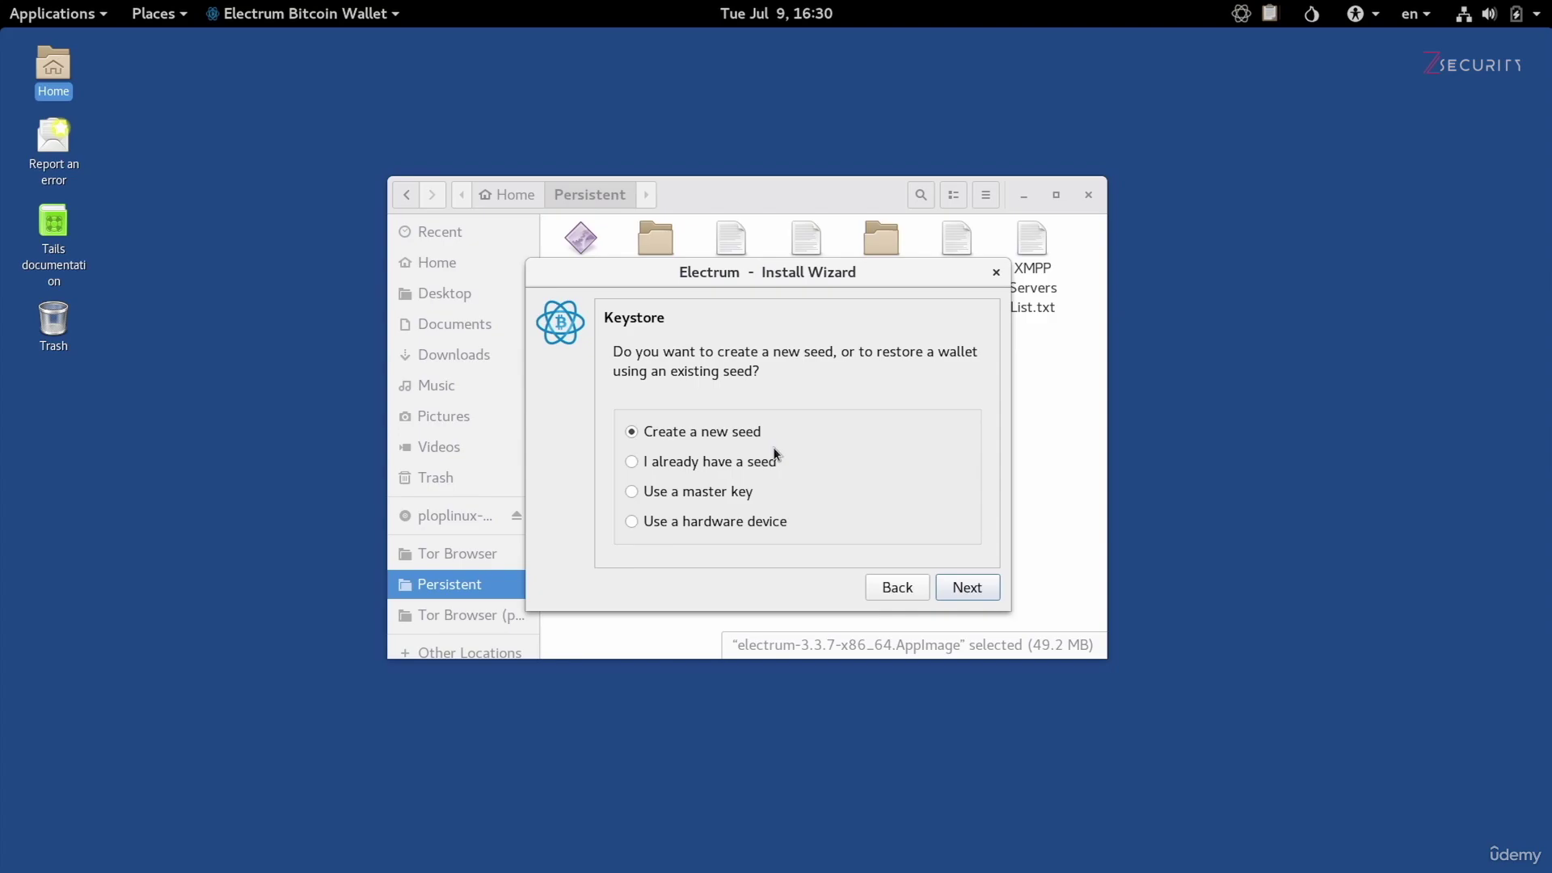
pyautogui.click(969, 589)
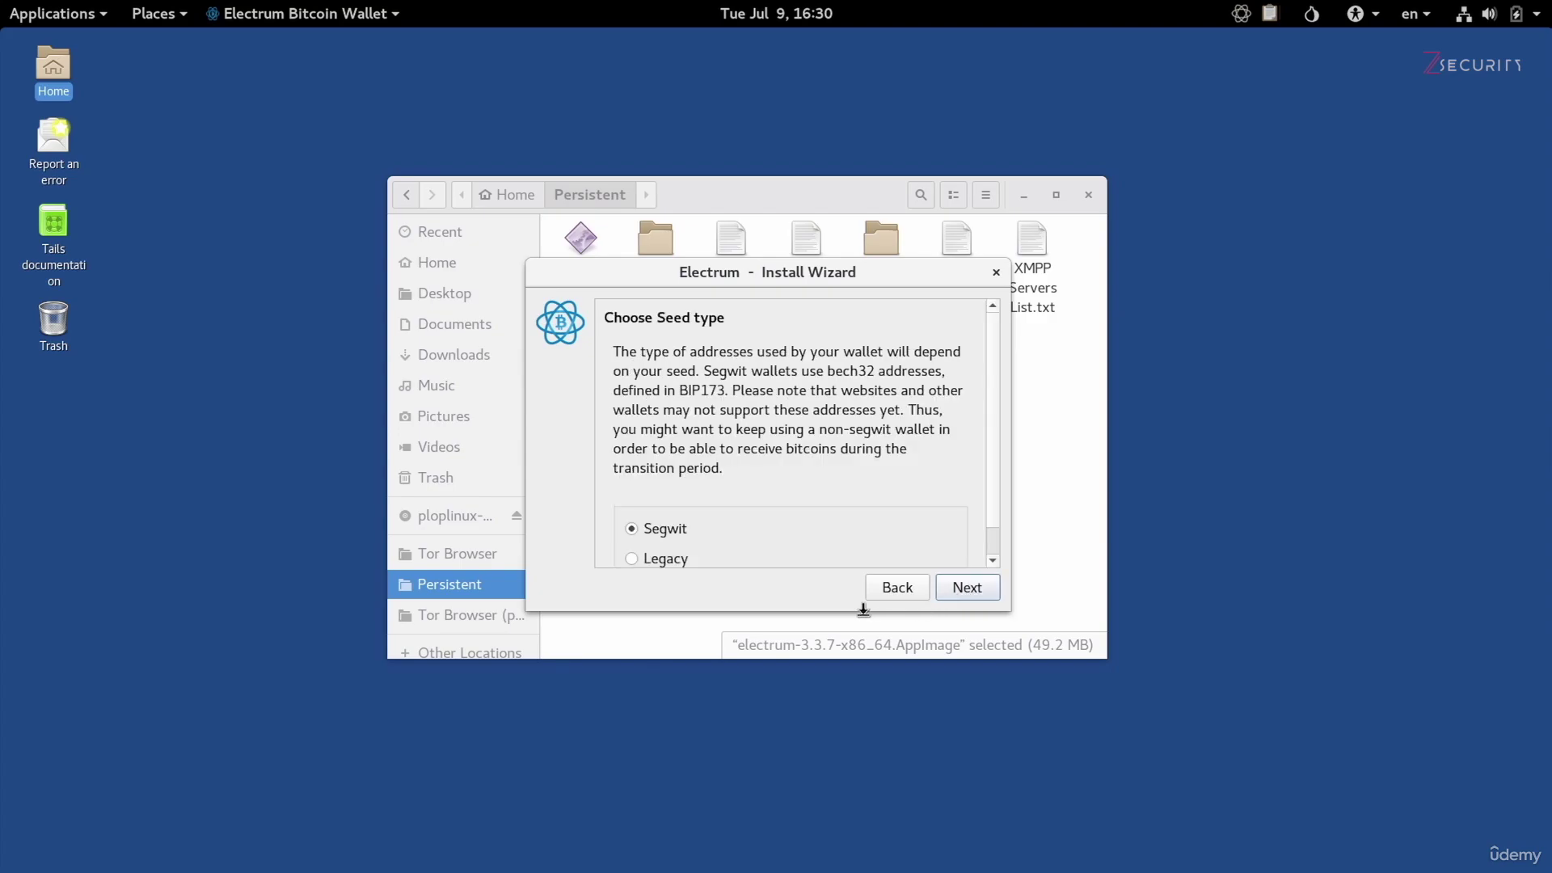
pyautogui.moveTo(849, 612); pyautogui.dragTo(851, 672)
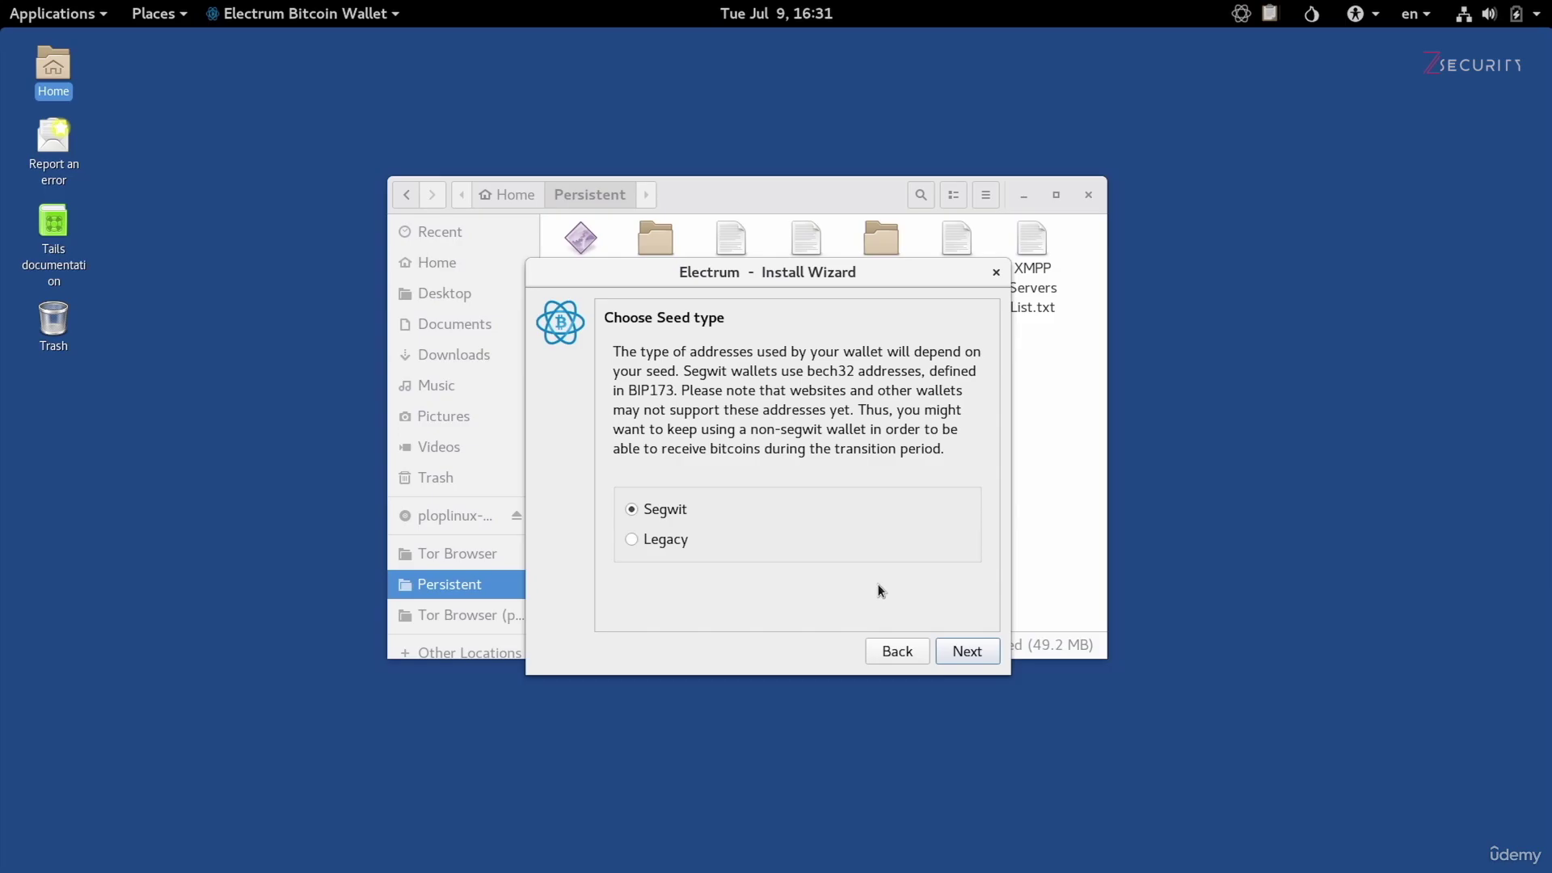
pyautogui.click(971, 656)
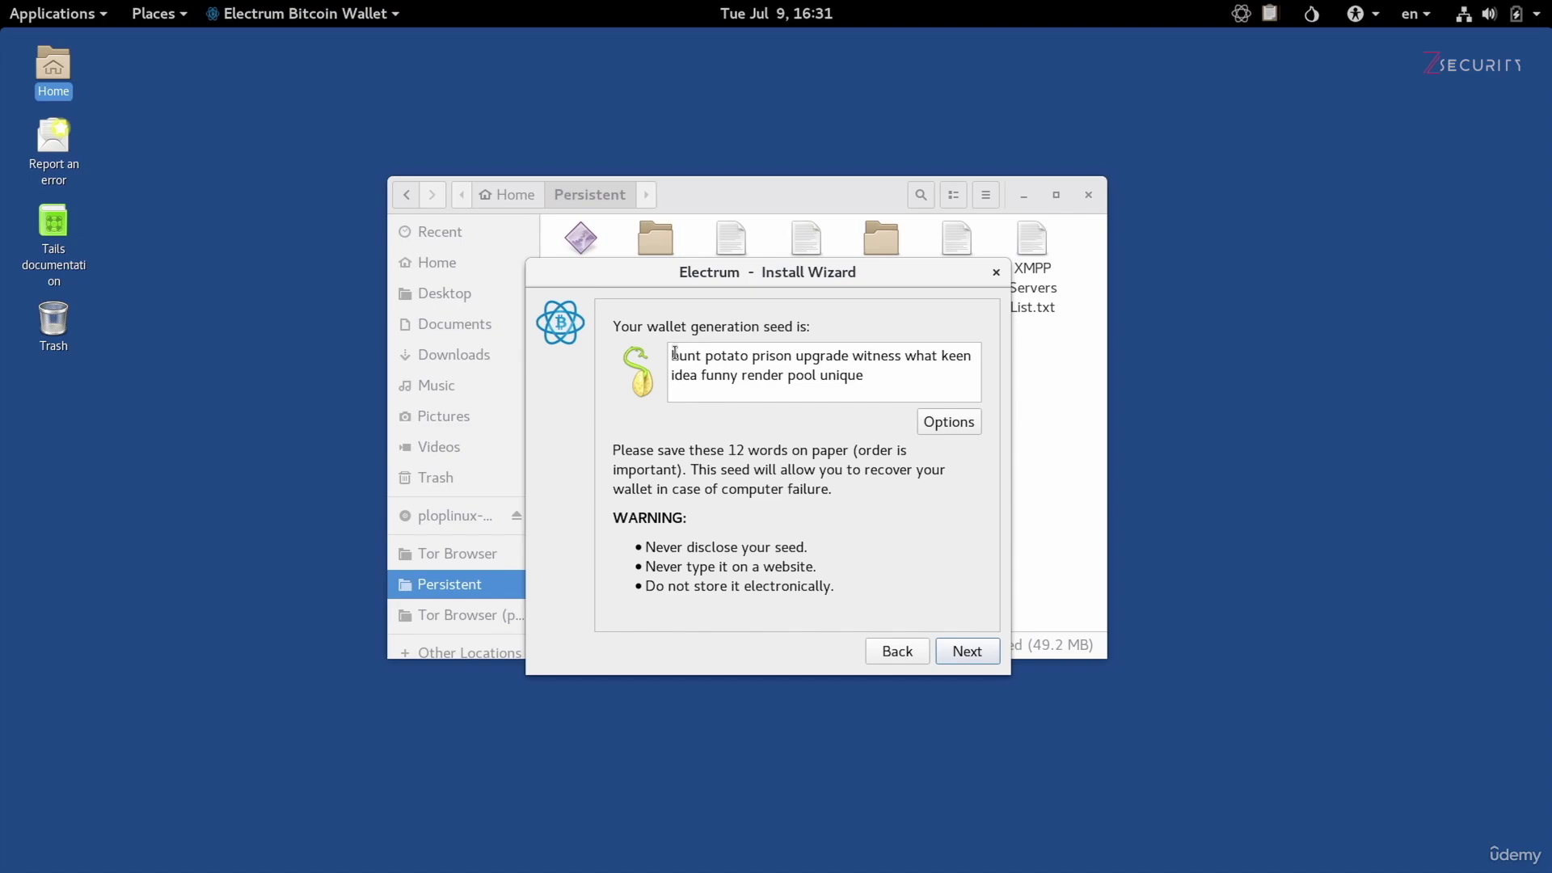
# Step: Copy the complete wallet generation seed into a blank document in Text Editor
pyautogui.moveTo(678, 354); pyautogui.dragTo(876, 376)
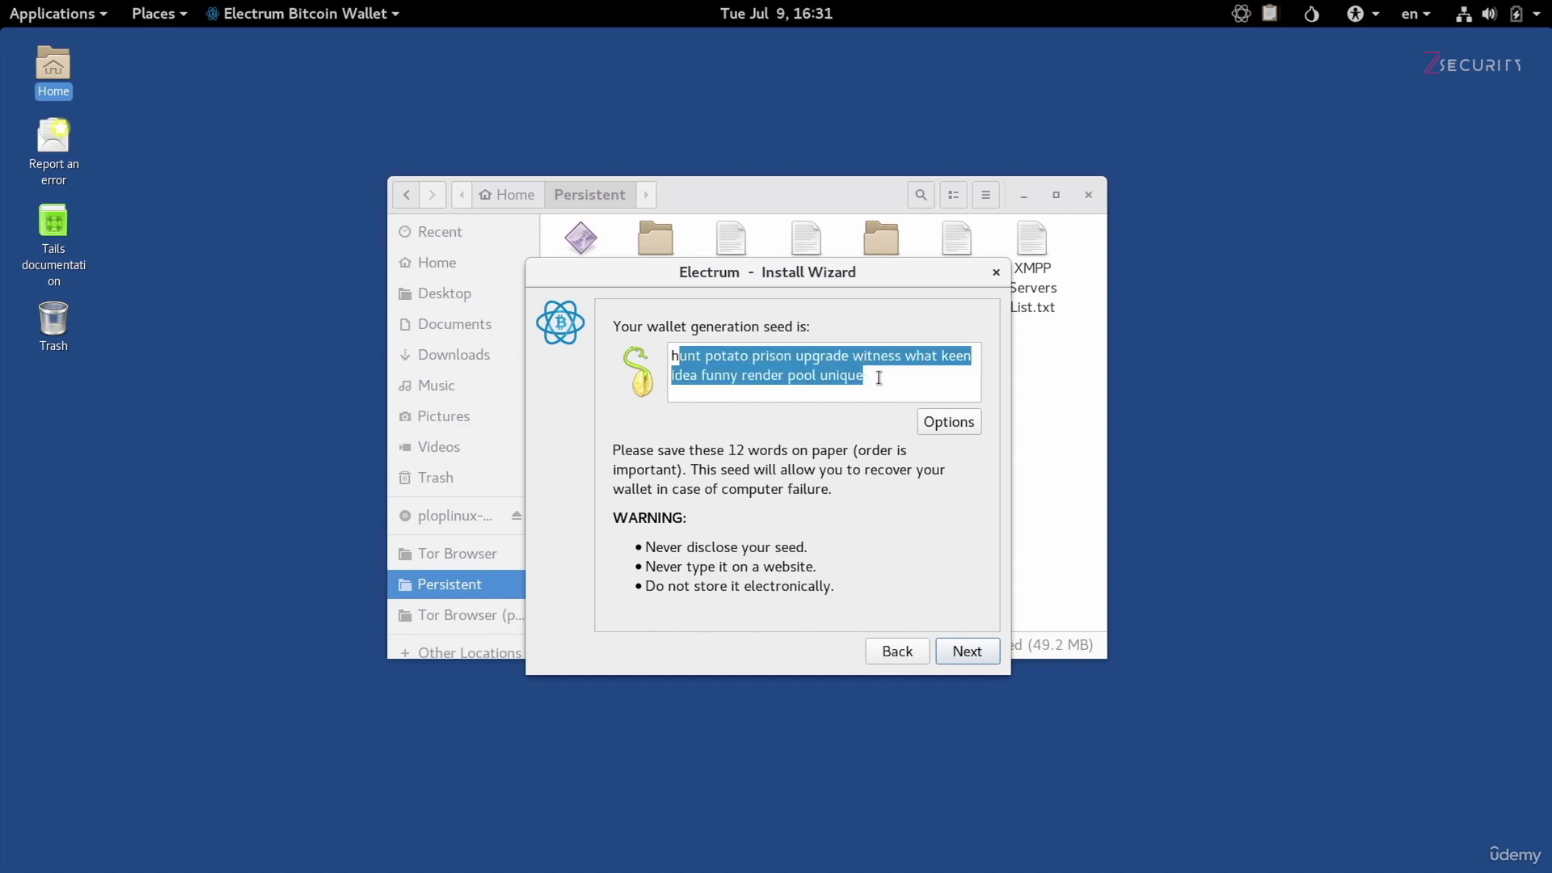
pyautogui.click(879, 377)
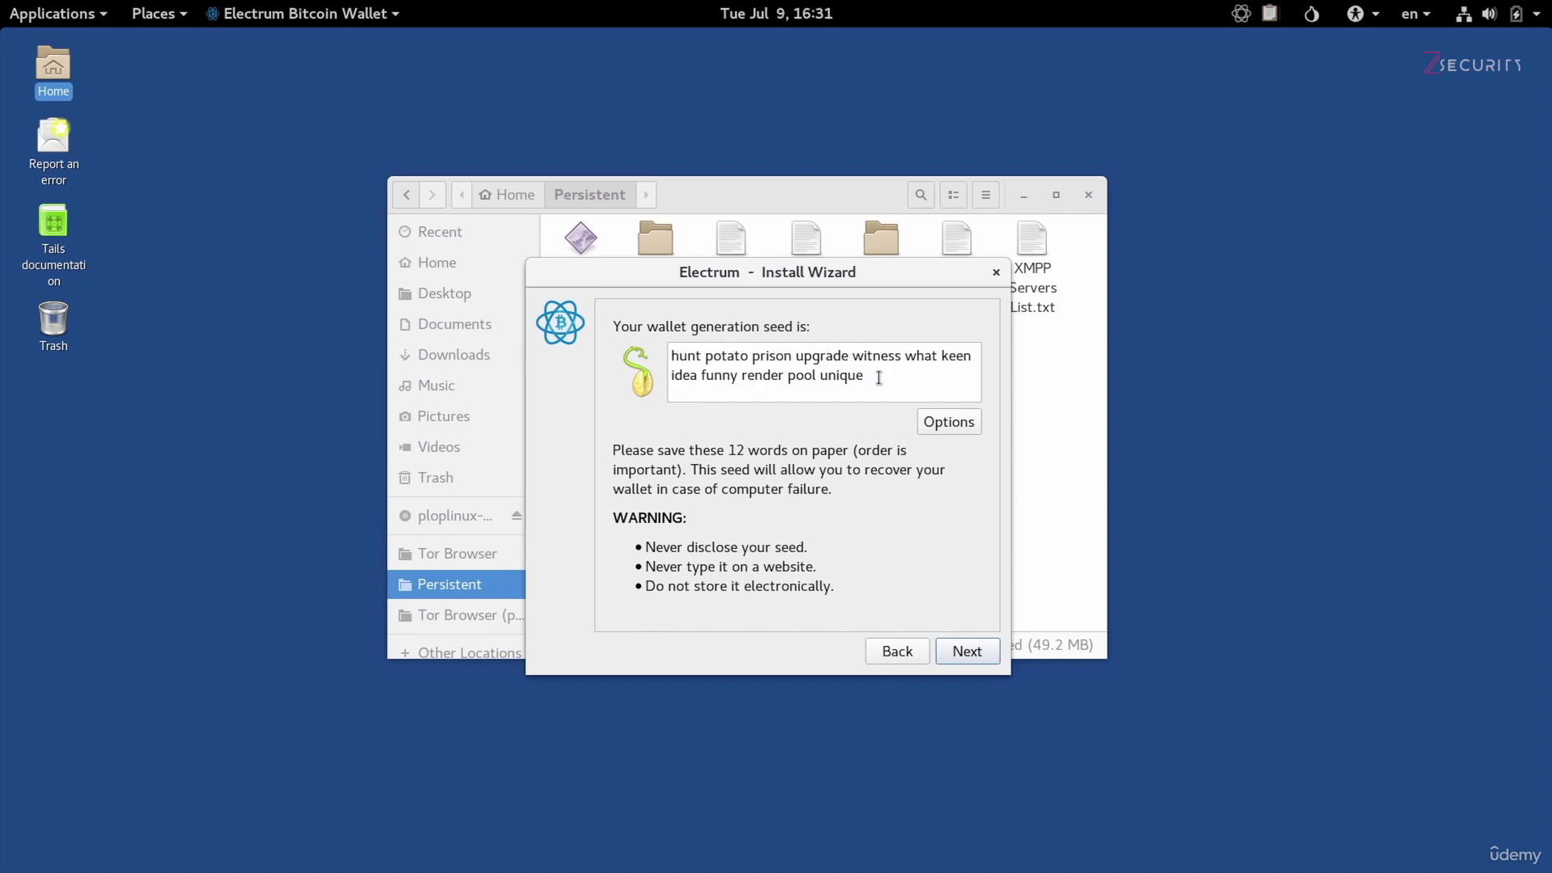
pyautogui.moveTo(879, 378); pyautogui.dragTo(632, 352)
pyautogui.hotkey('ctrl', 'c')
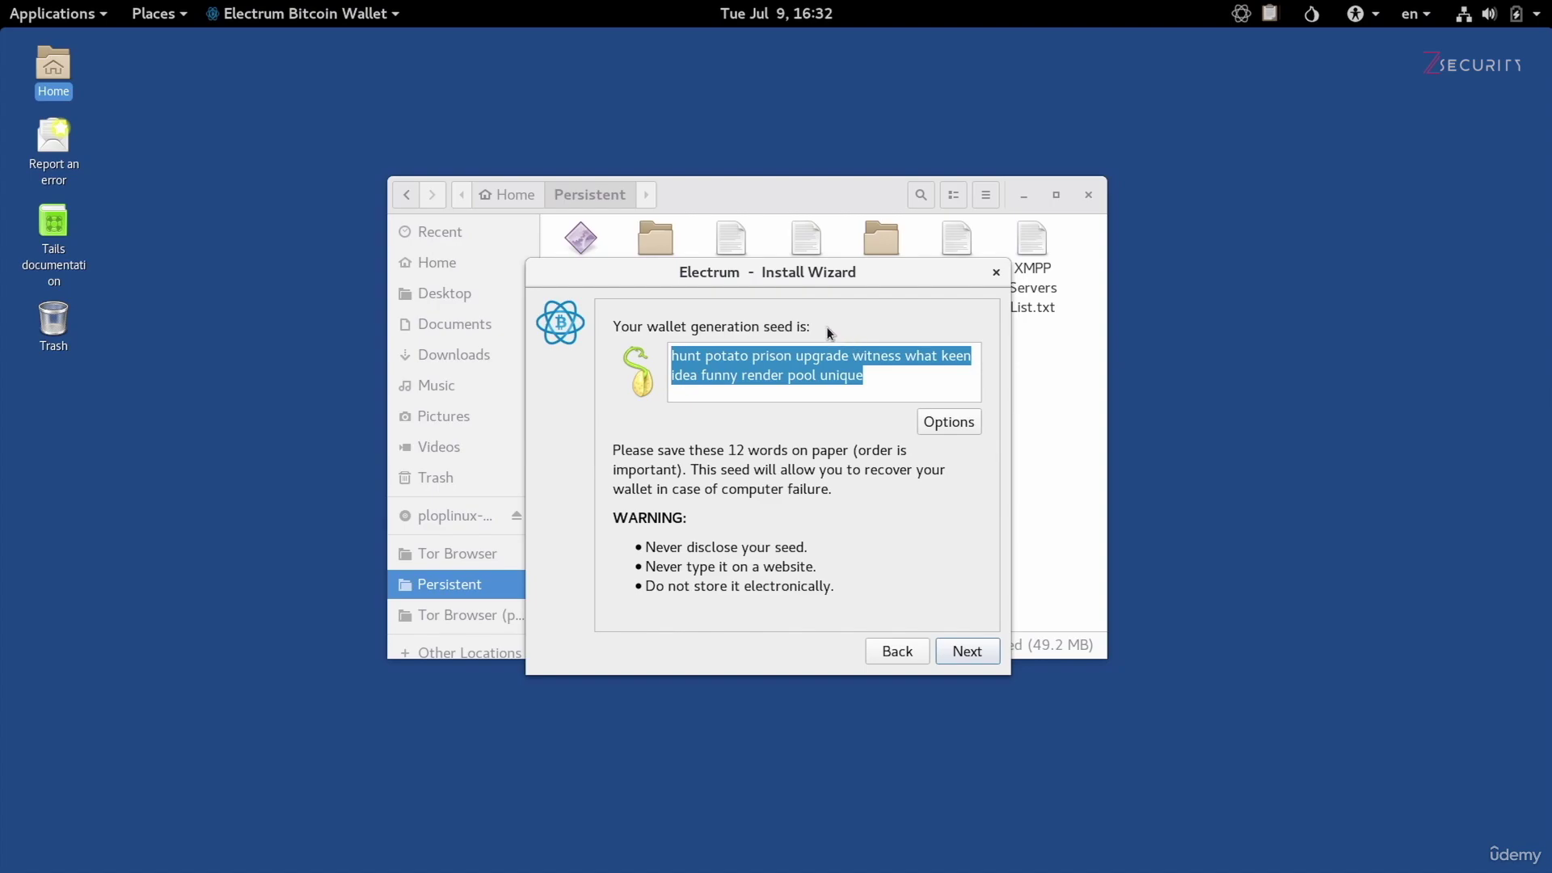
pyautogui.click(46, 15)
pyautogui.moveTo(60, 114)
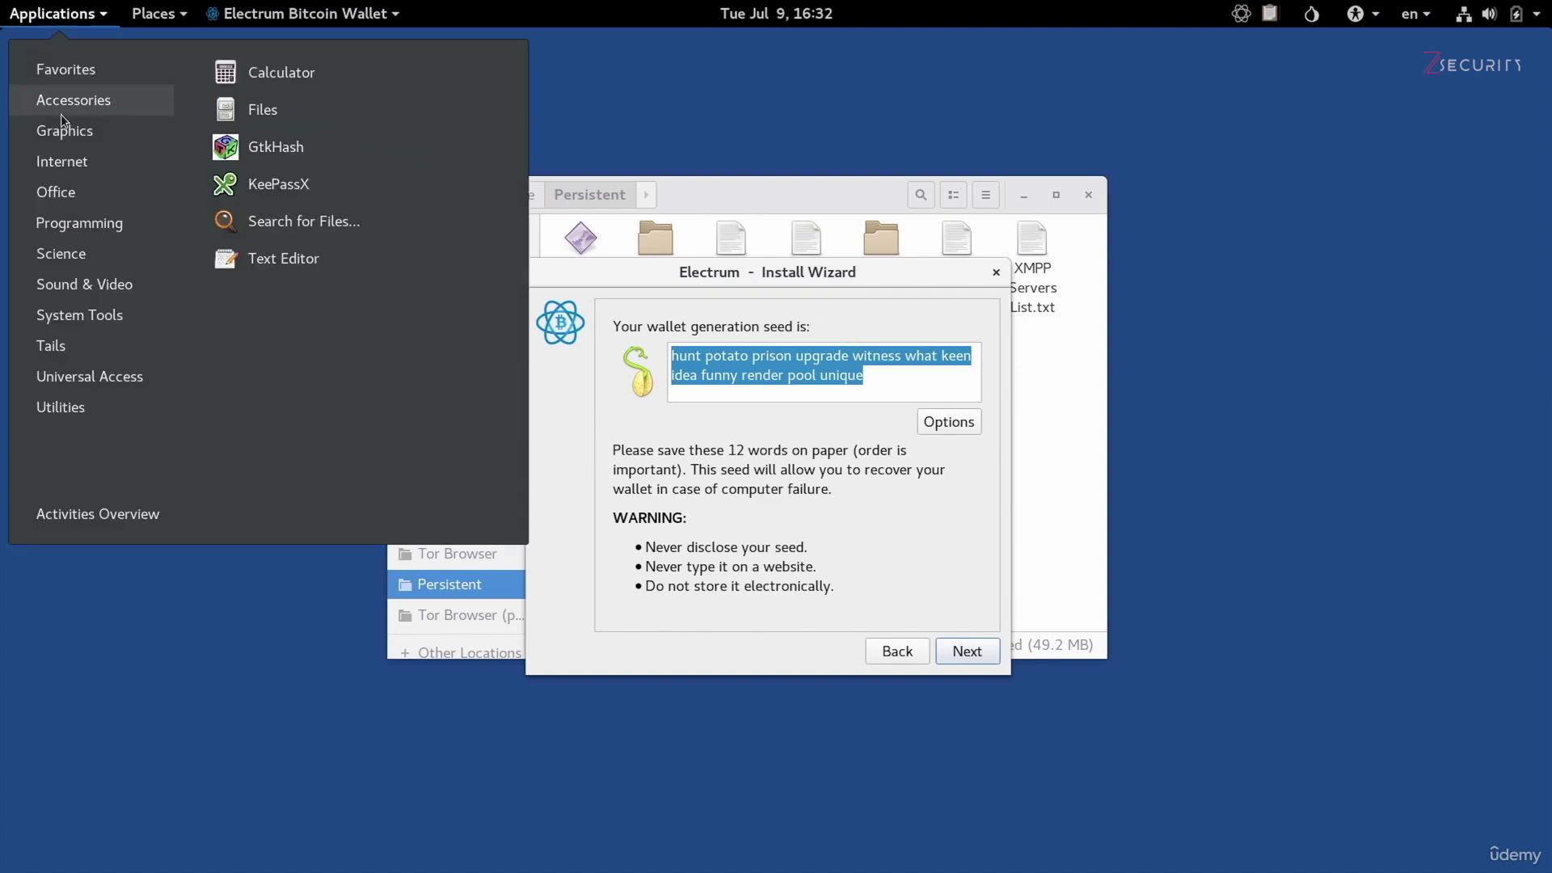
pyautogui.click(291, 257)
pyautogui.hotkey('ctrl', 'v')
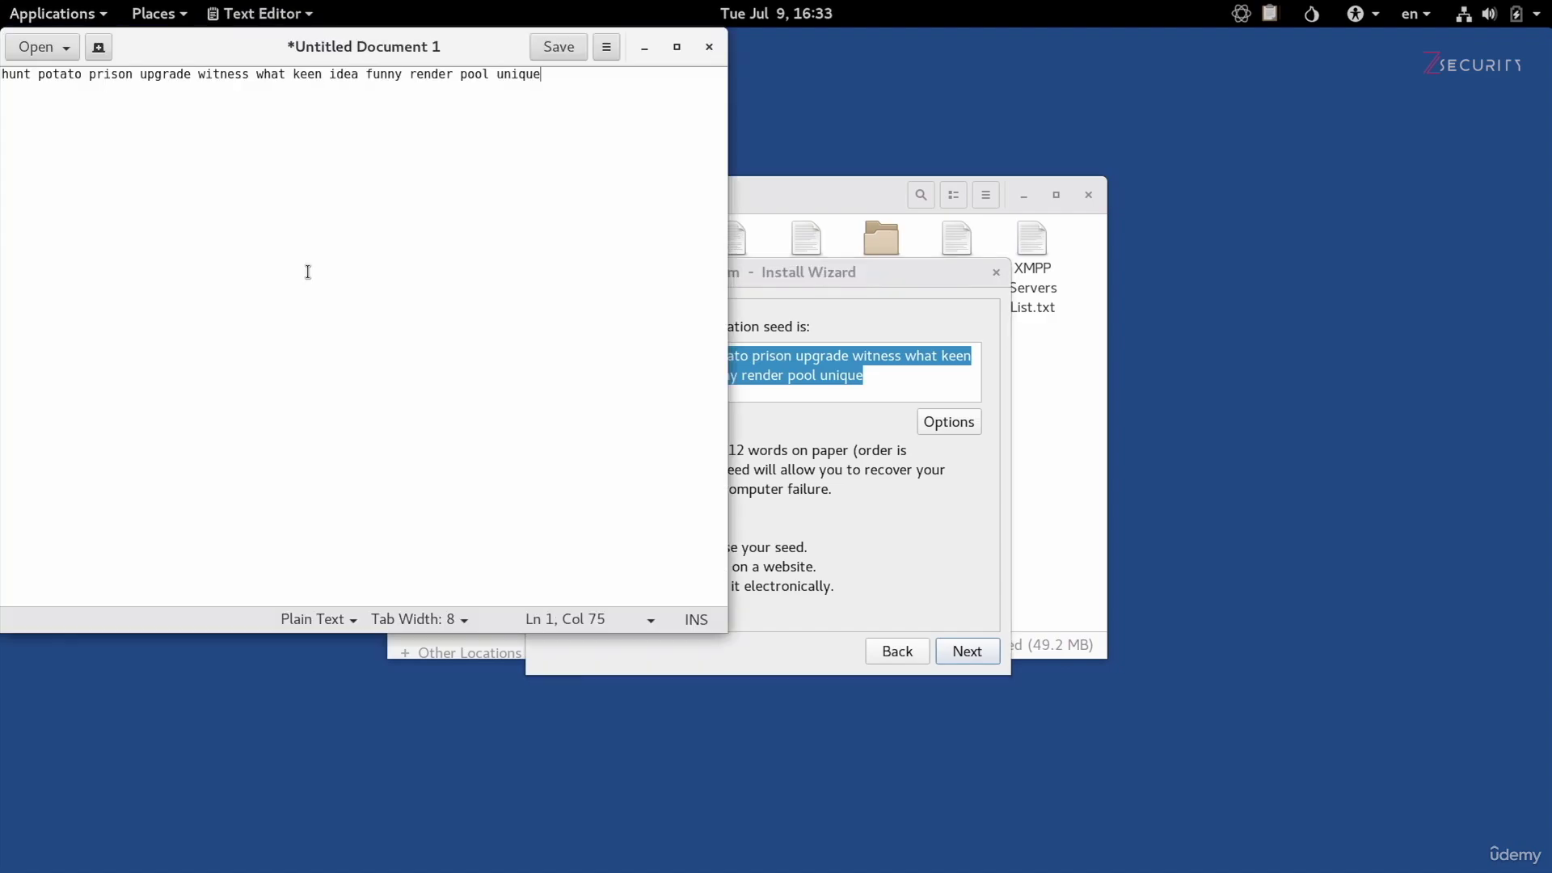
# Step: Return to the Electrum wizard and confirm the wallet seed with the phrase copied from the text document
pyautogui.click(889, 520)
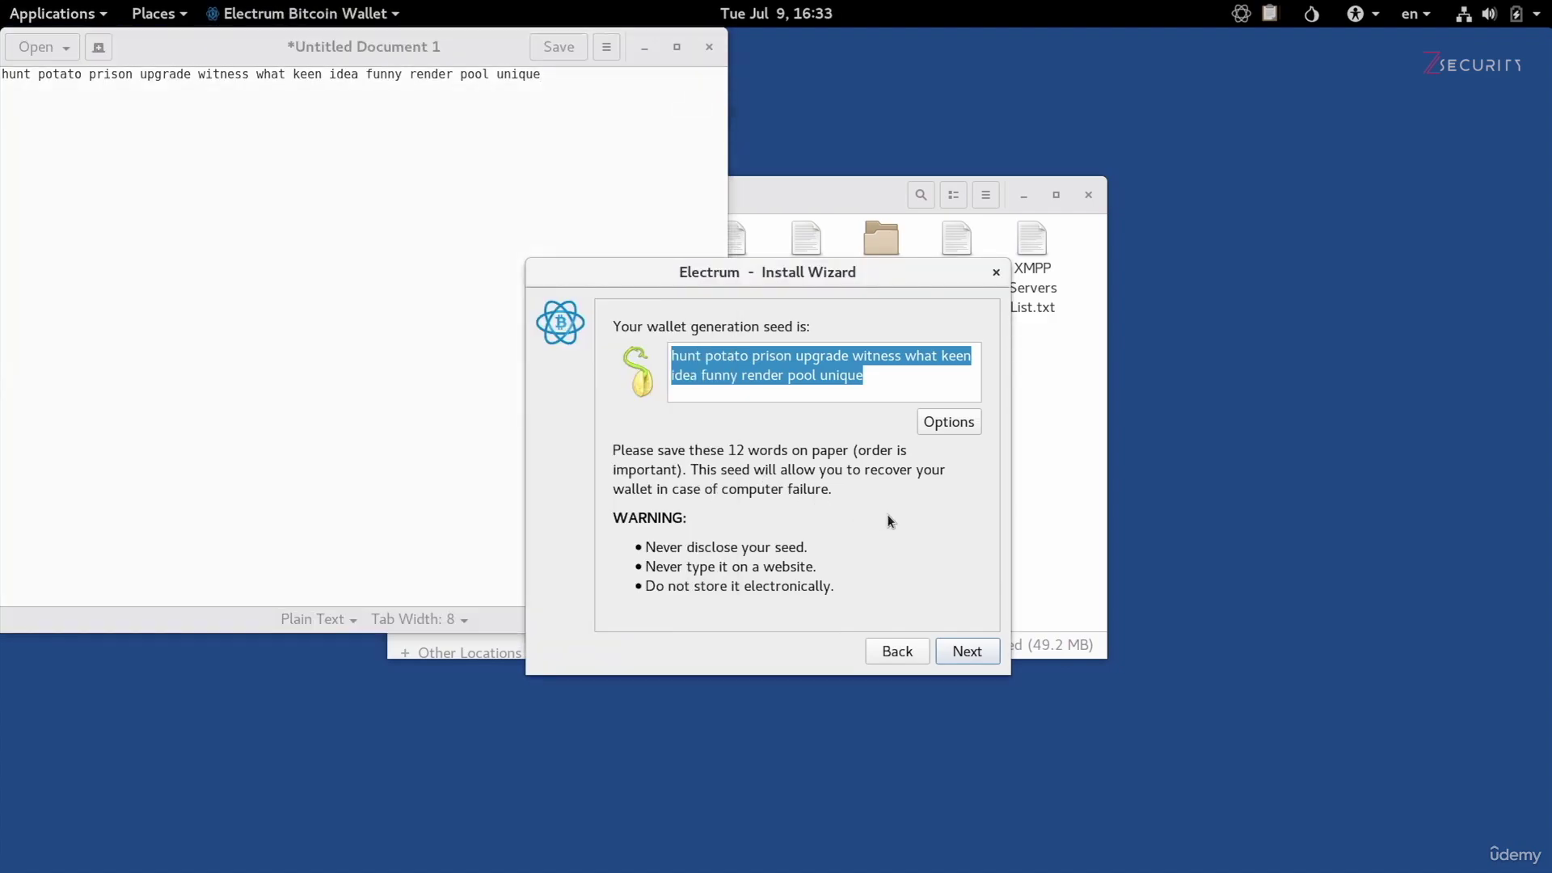
pyautogui.click(978, 649)
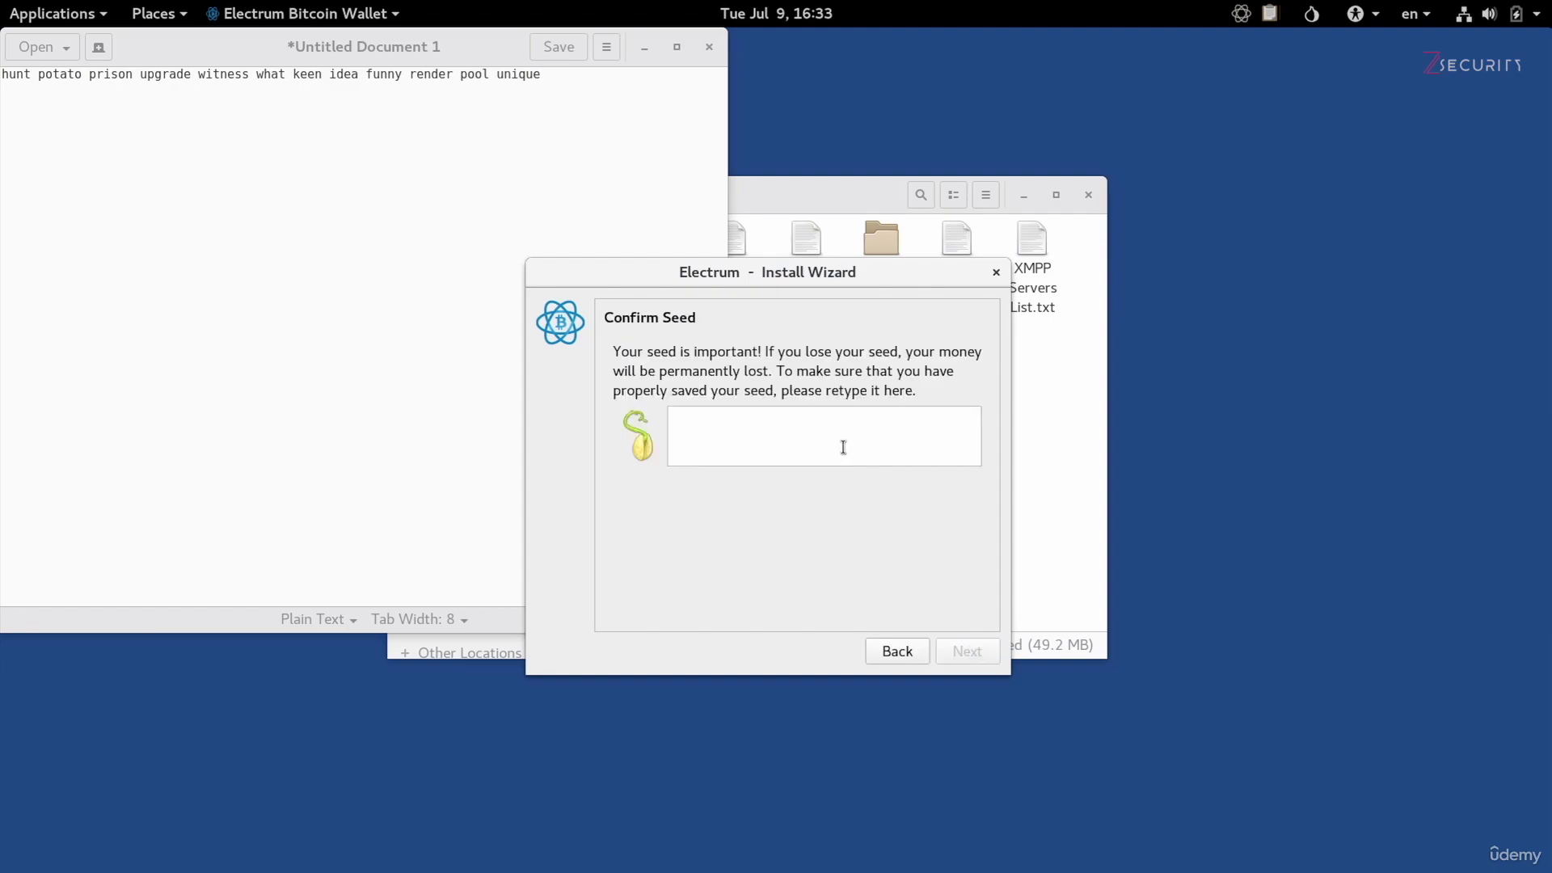
pyautogui.click(811, 439)
pyautogui.click(473, 191)
pyautogui.hotkey('ctrl', 'a')
pyautogui.hotkey('ctrl', 'c')
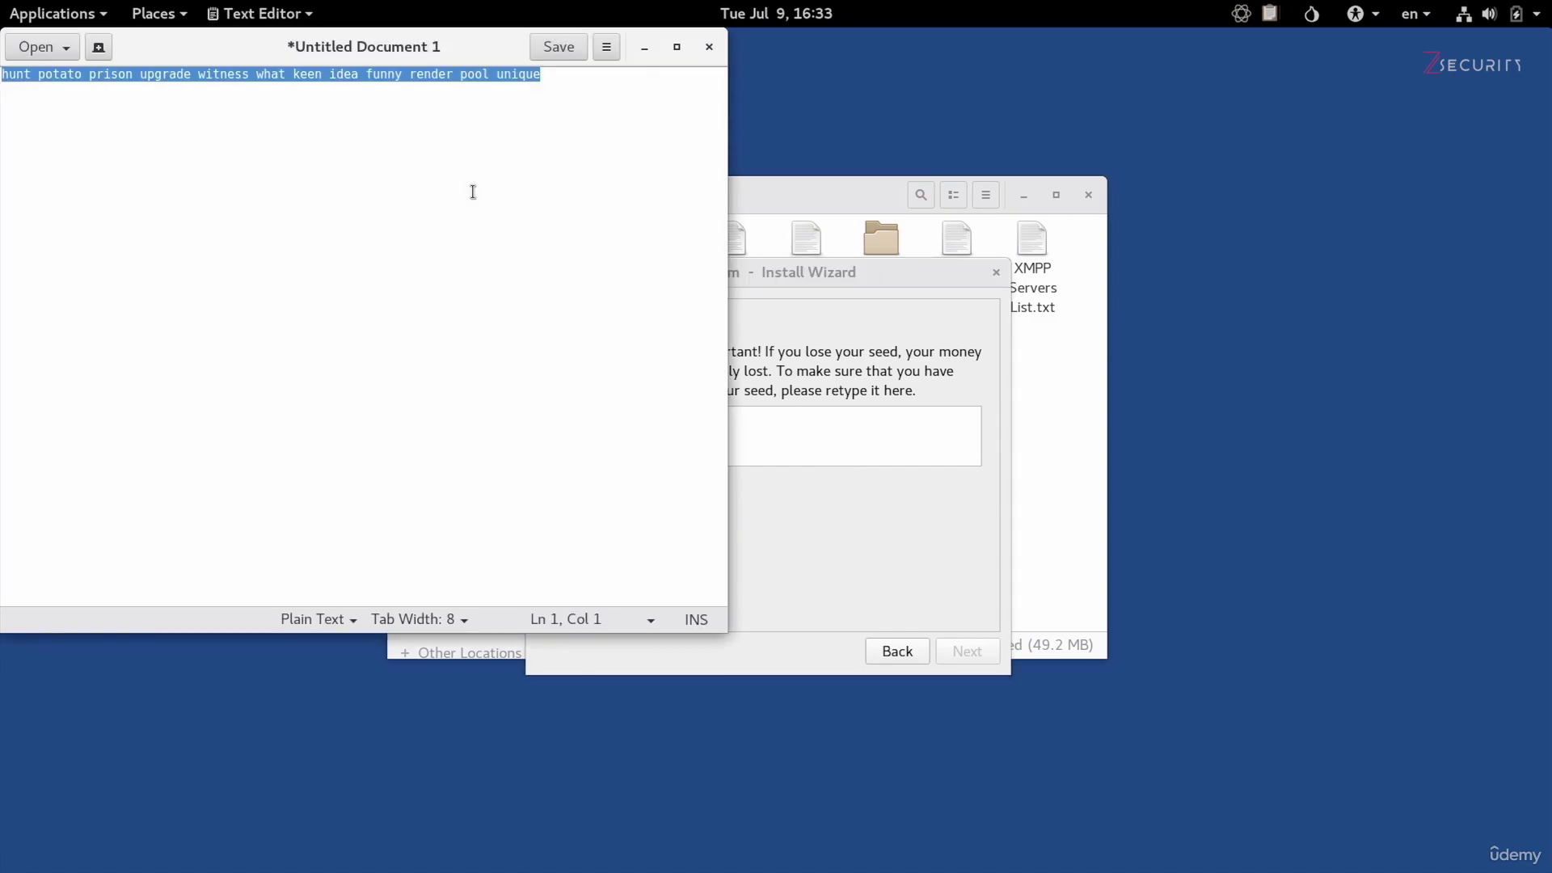
pyautogui.click(866, 444)
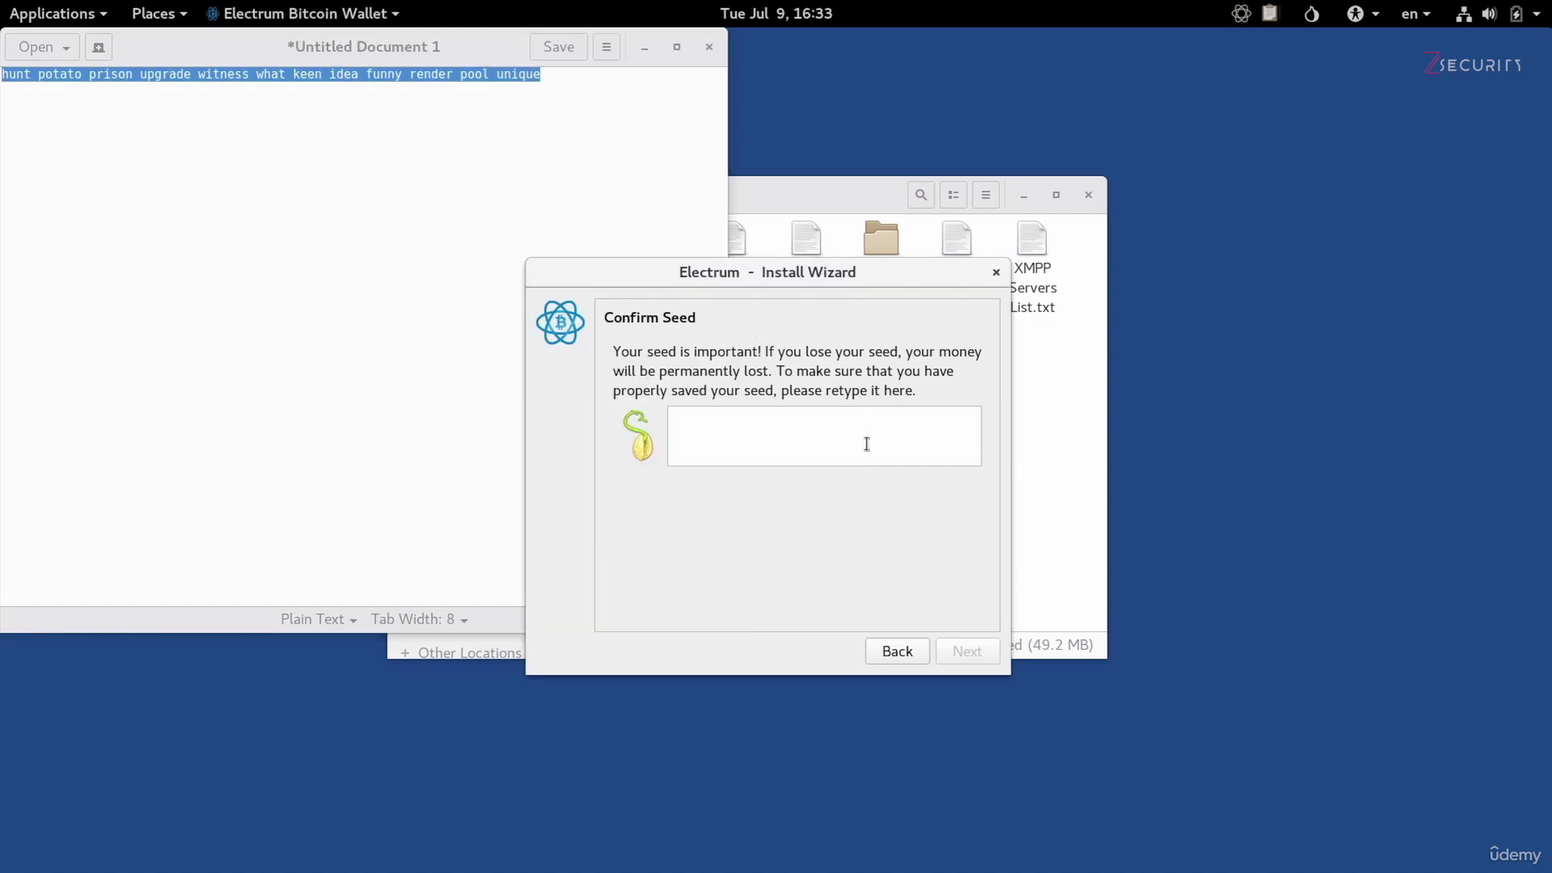
pyautogui.hotkey('ctrl', 'v')
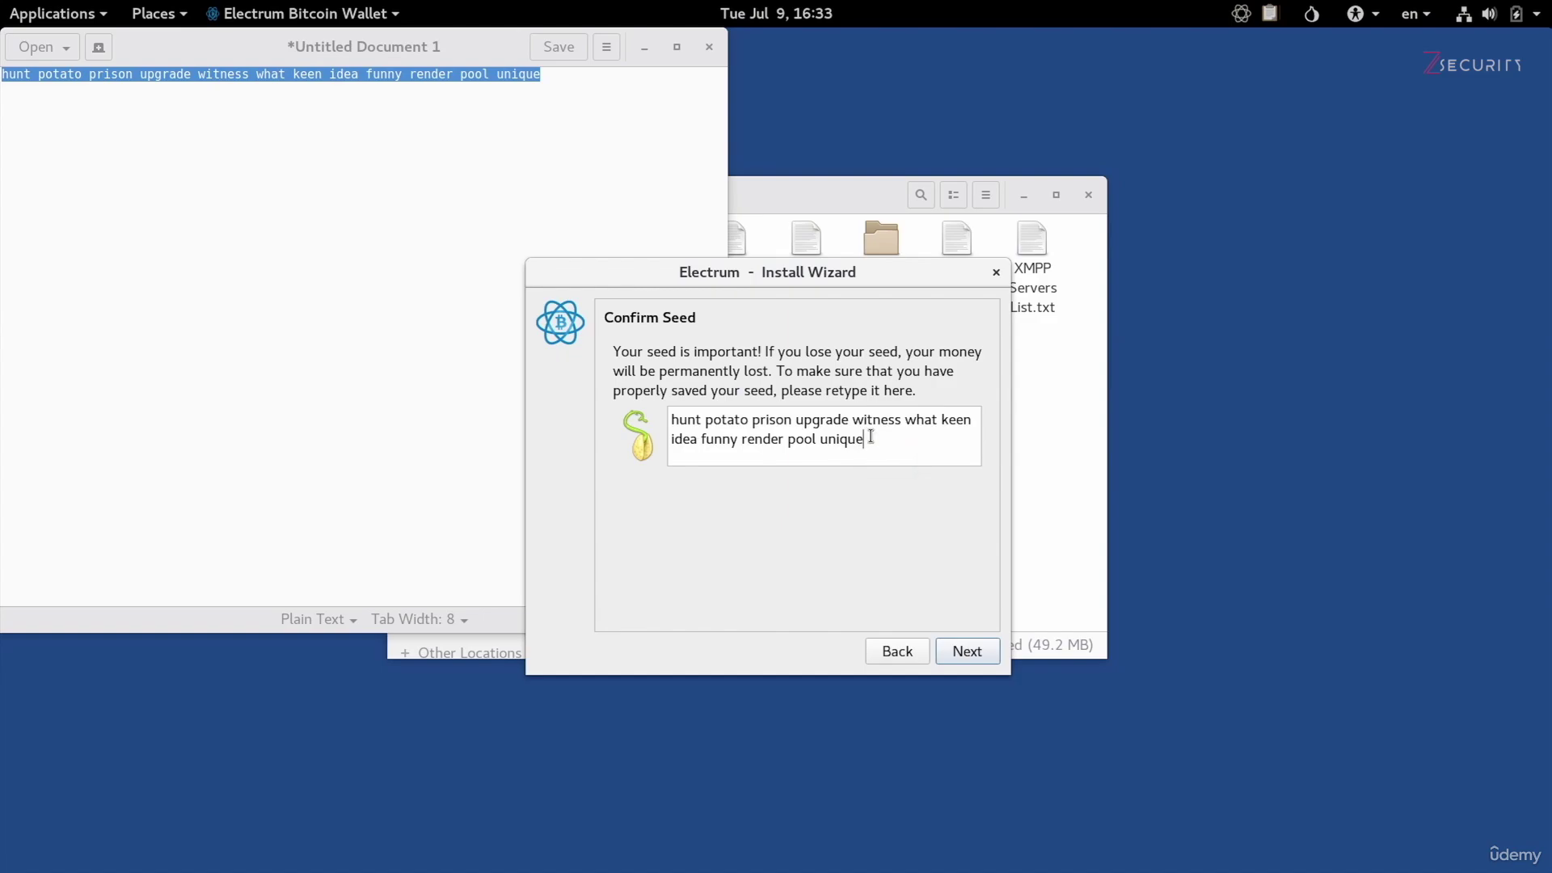
pyautogui.click(986, 656)
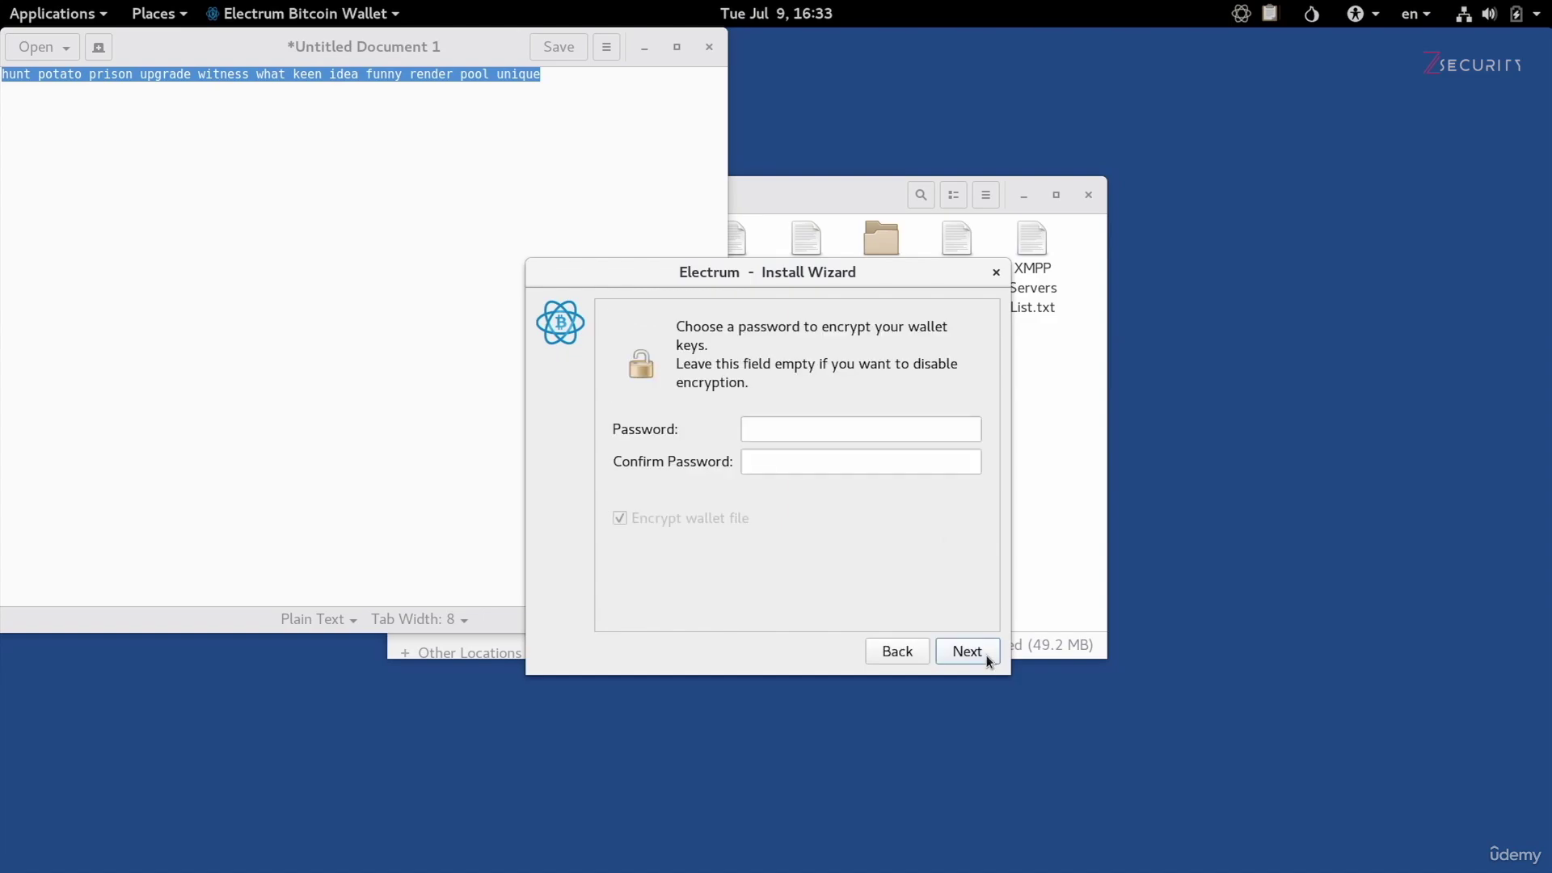
# Step: Enter and confirm the wallet encryption password, keeping wallet file encryption enabled, and finish the wizard
pyautogui.click(819, 432)
pyautogui.write('****************')
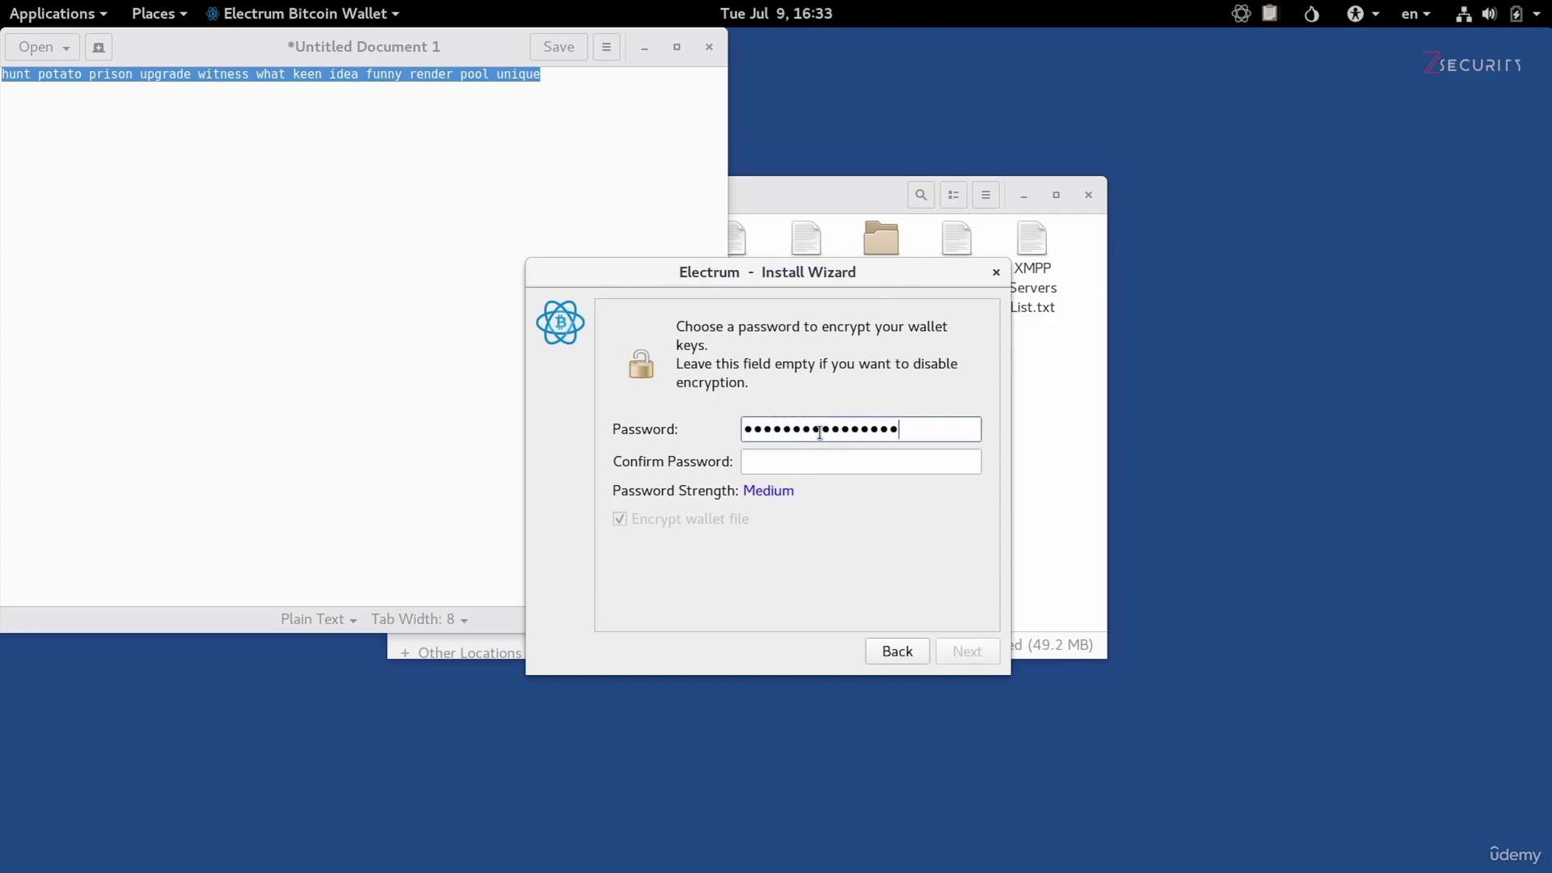
pyautogui.press('Tab')
pyautogui.write('**************')
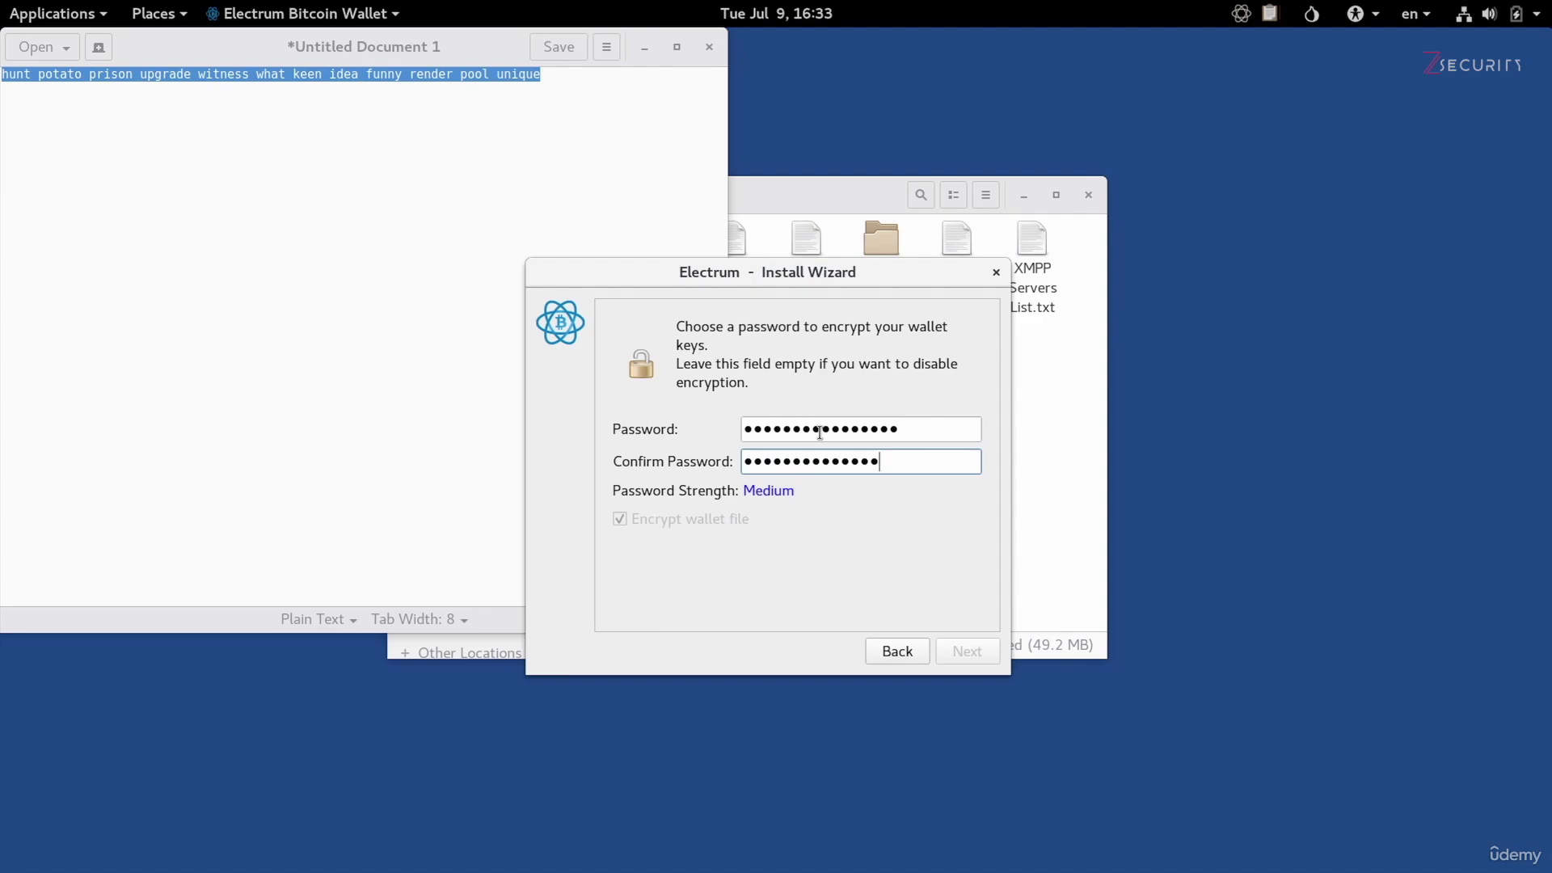
pyautogui.write('**')
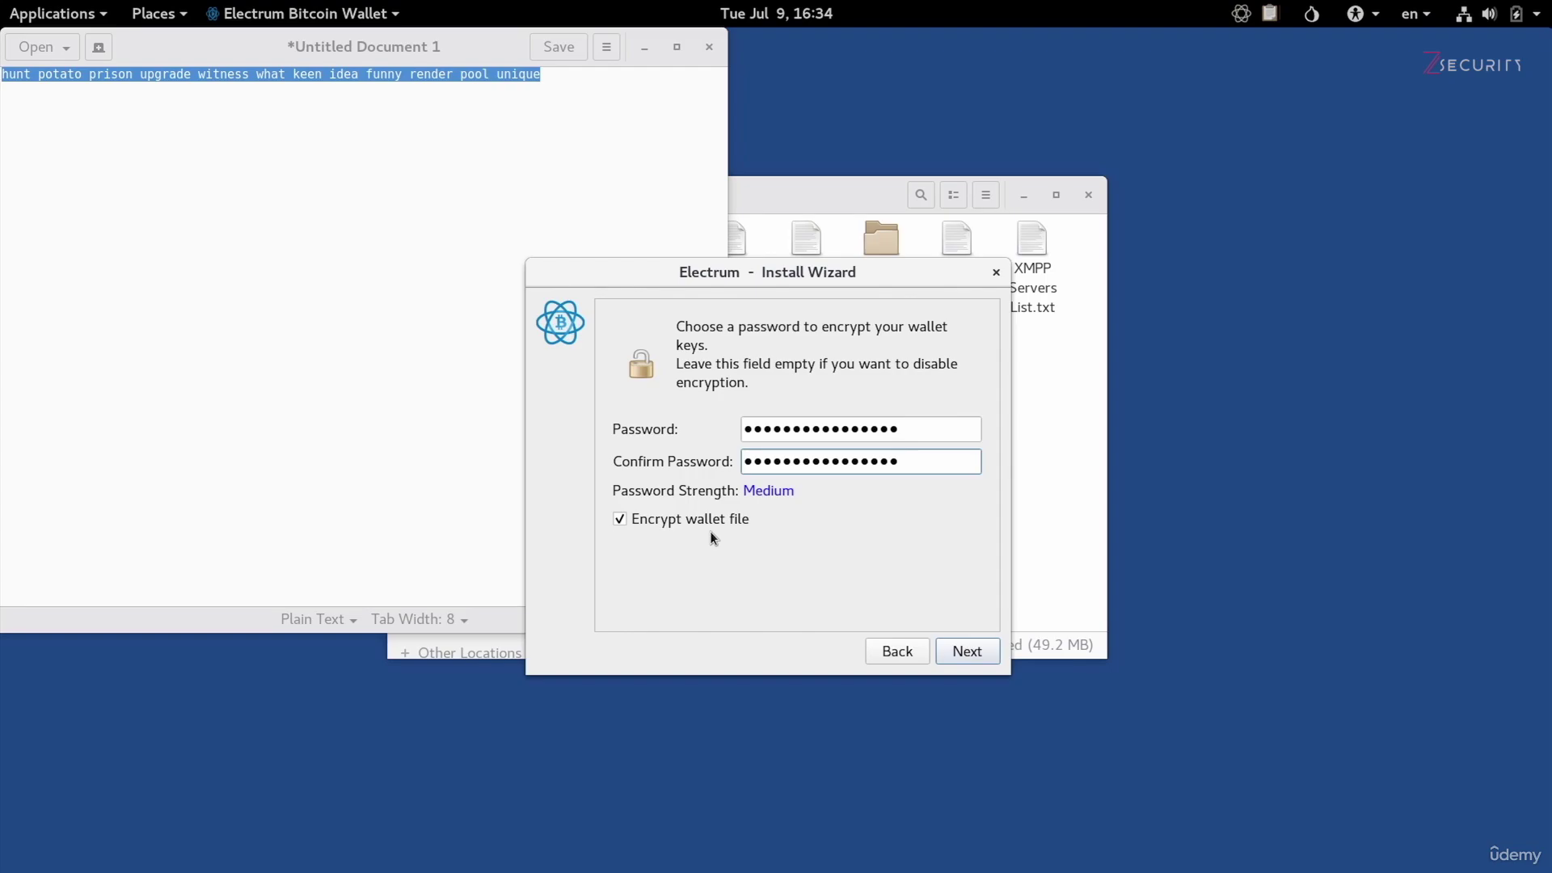
pyautogui.click(952, 652)
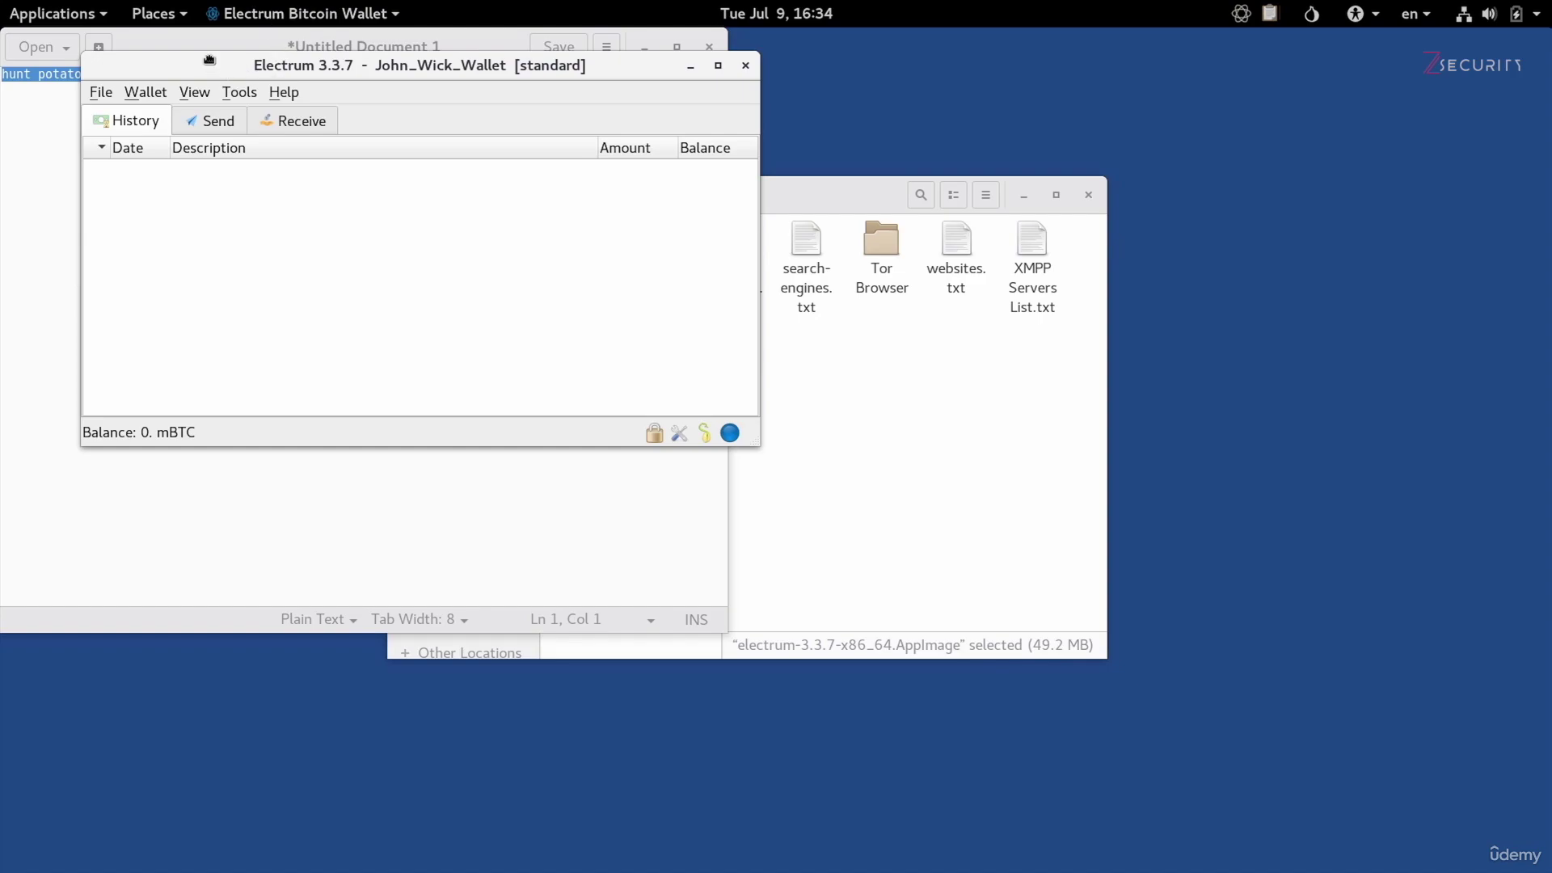
# Step: Move the wallet window clear of the desktop's corner and review its receiving, sending and transaction history views
pyautogui.moveTo(210, 60); pyautogui.dragTo(484, 151)
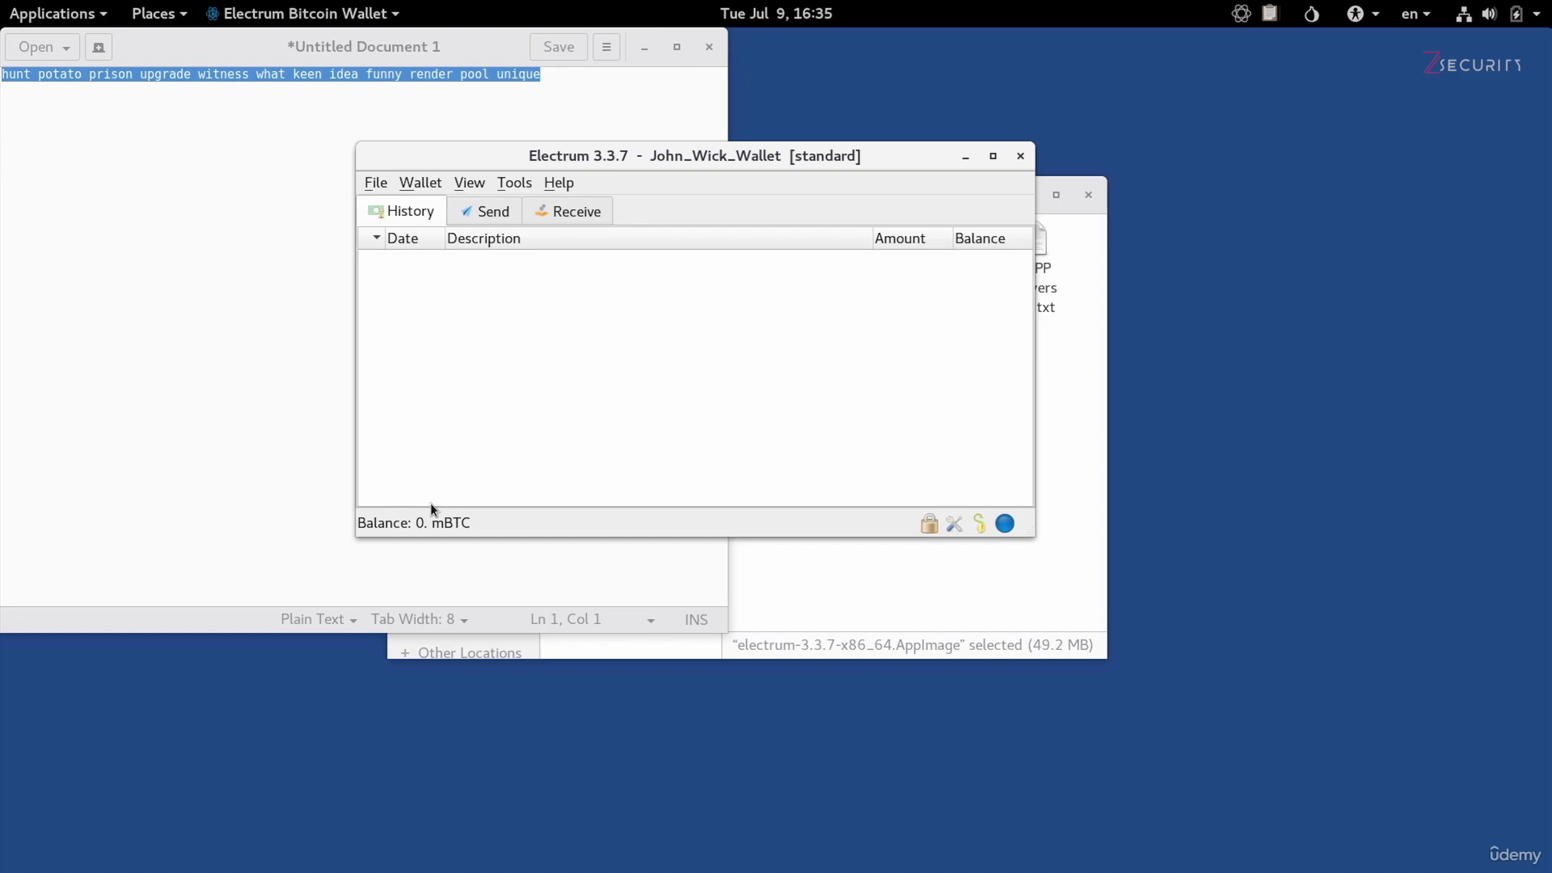
pyautogui.click(594, 215)
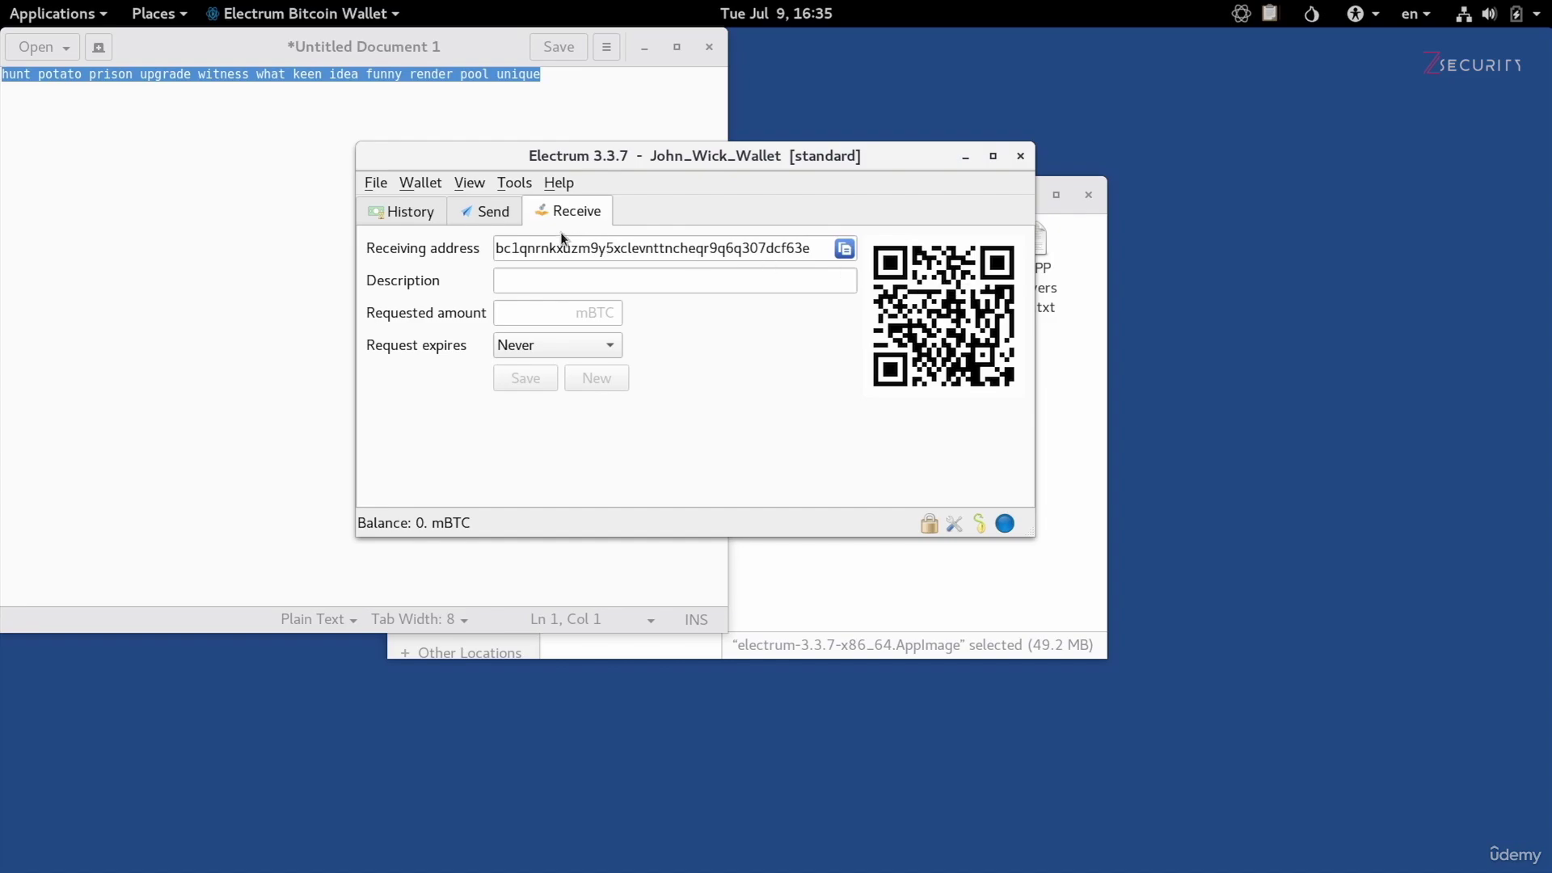
pyautogui.click(469, 216)
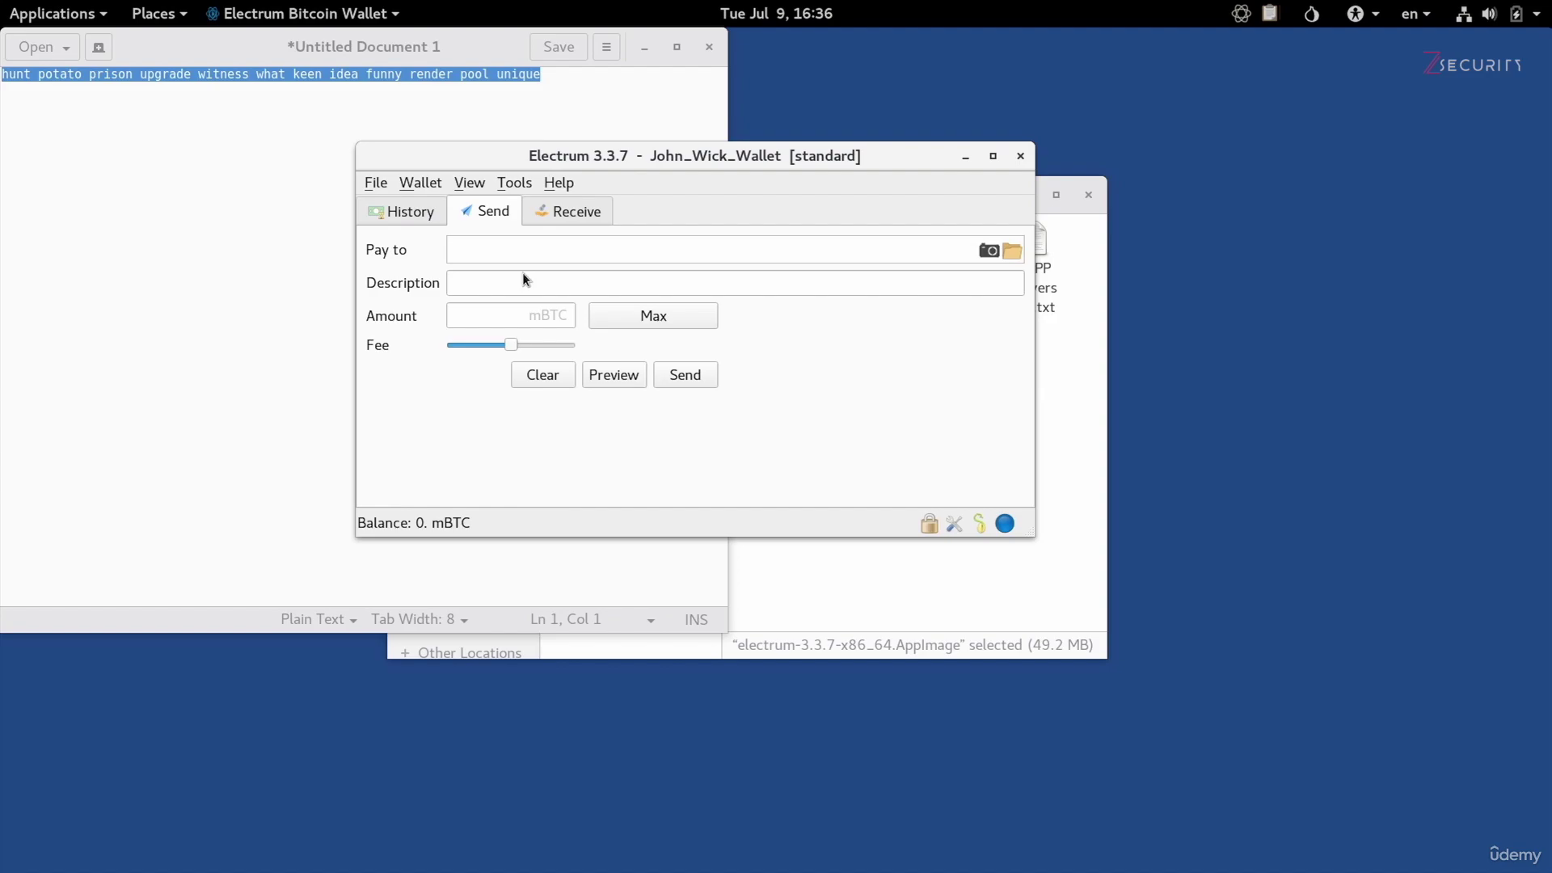
pyautogui.click(418, 216)
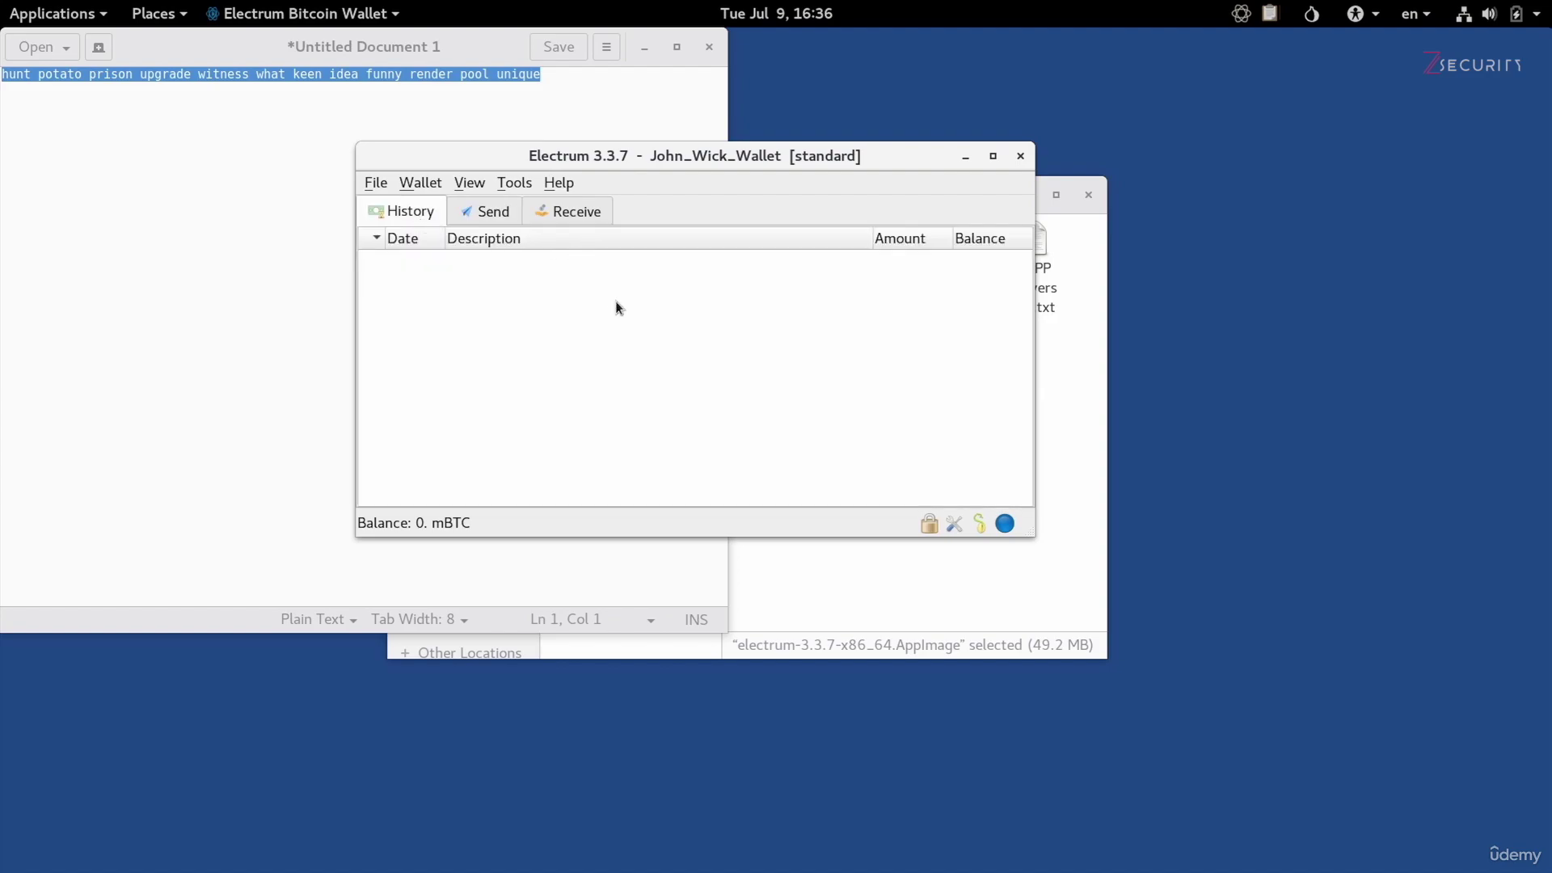